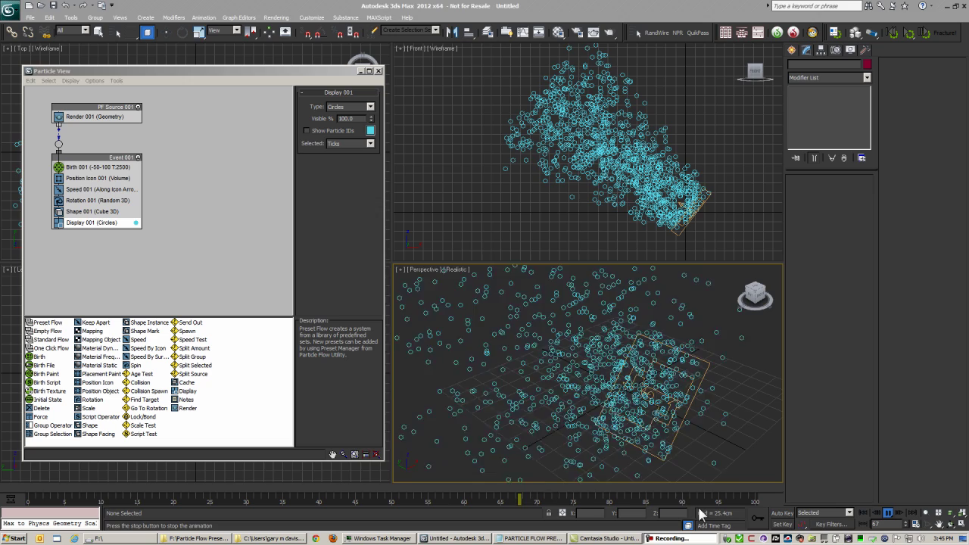
Bring Particle View to the front via Graph Editors, showing PF Source 001 feeding Event 001.
{"action": "left_click", "coordinate": [595, 498]}
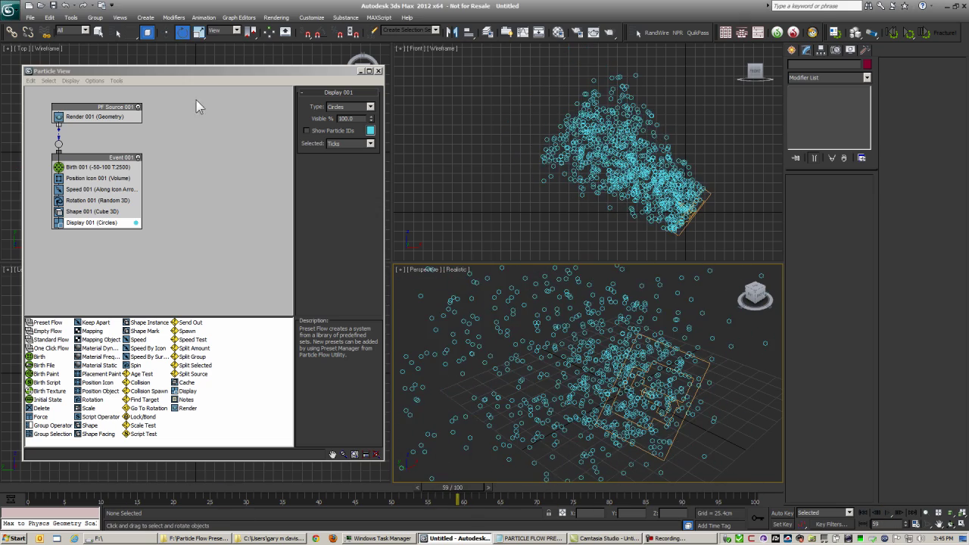
{"action": "left_click_drag", "start_coordinate": [184, 69], "coordinate": [178, 76]}
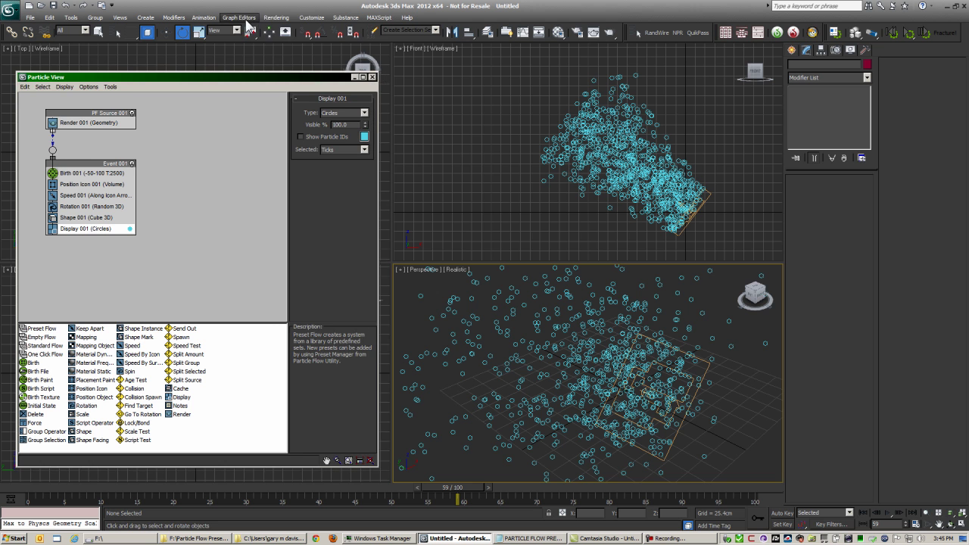
{"action": "left_click", "coordinate": [238, 17]}
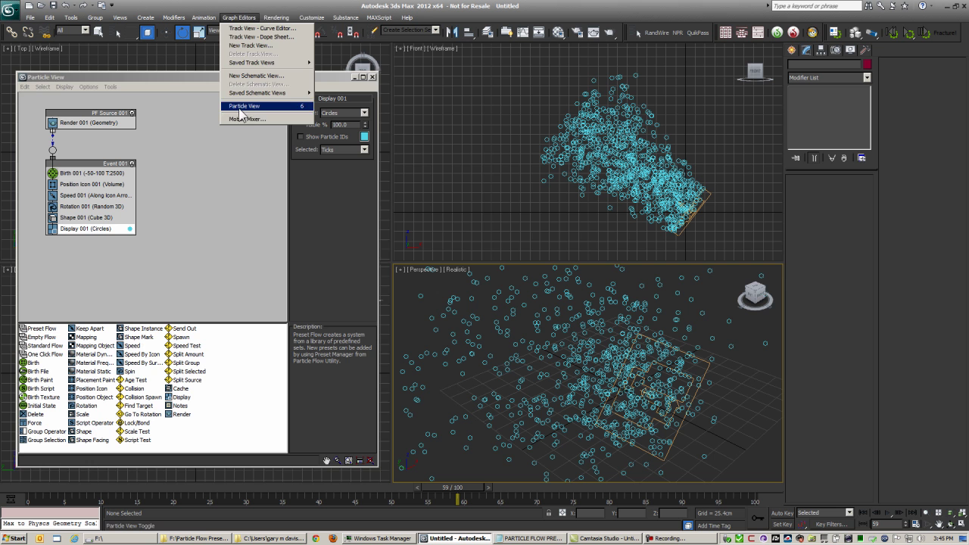
{"action": "left_click", "coordinate": [164, 78]}
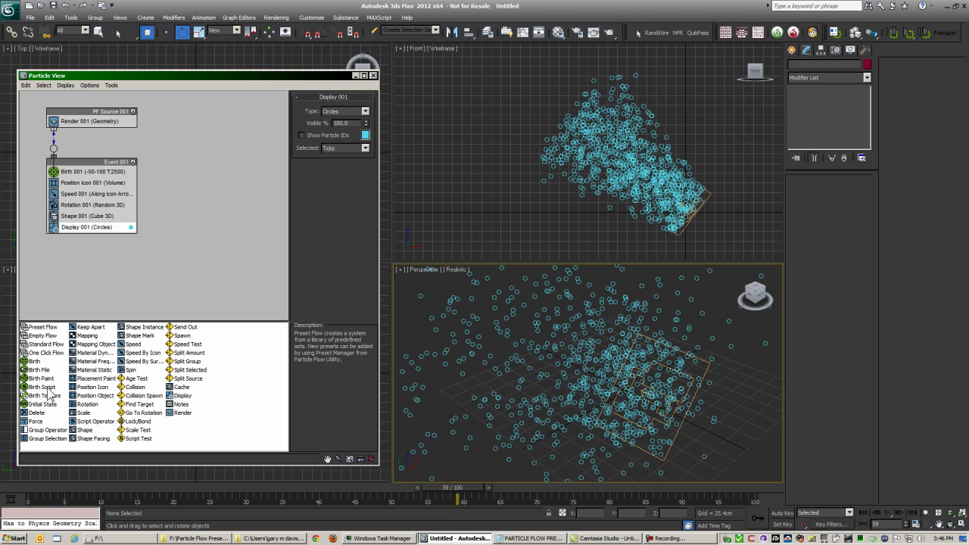
Add a Preset Flow to the graph, close the empty preset chooser, and view the Notepad install notes.
{"action": "left_click", "coordinate": [56, 354]}
{"action": "left_click", "coordinate": [43, 327]}
{"action": "left_click_drag", "start_coordinate": [44, 327], "coordinate": [199, 194]}
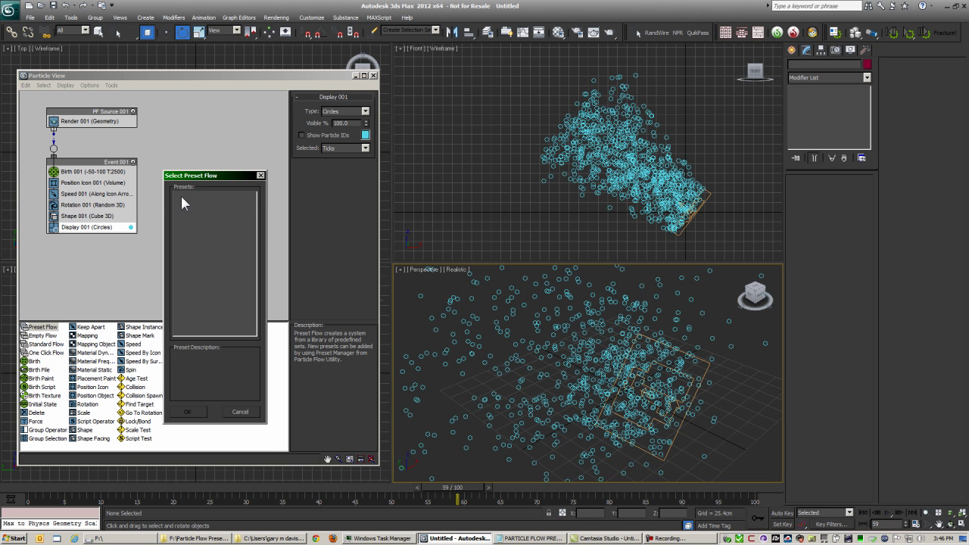
{"action": "left_click", "coordinate": [260, 176]}
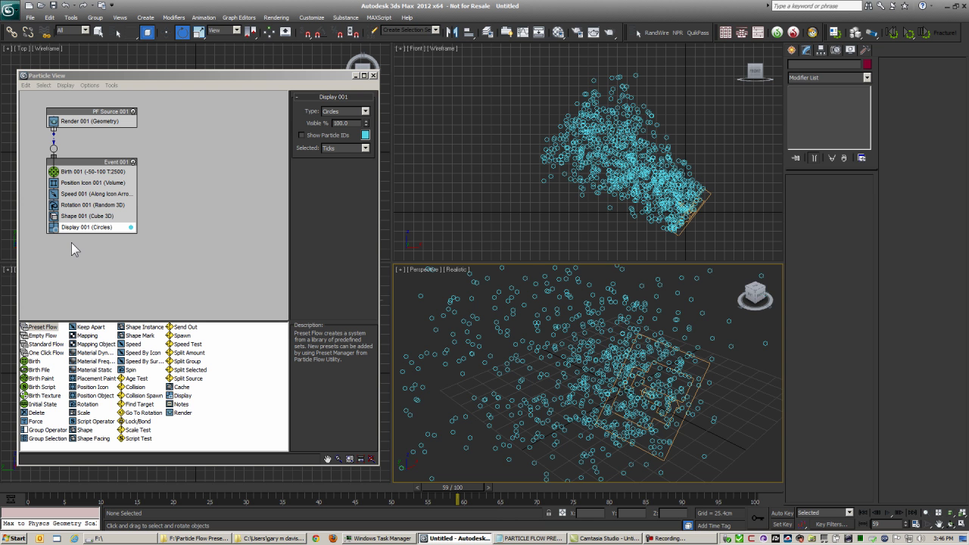
{"action": "left_click", "coordinate": [530, 538]}
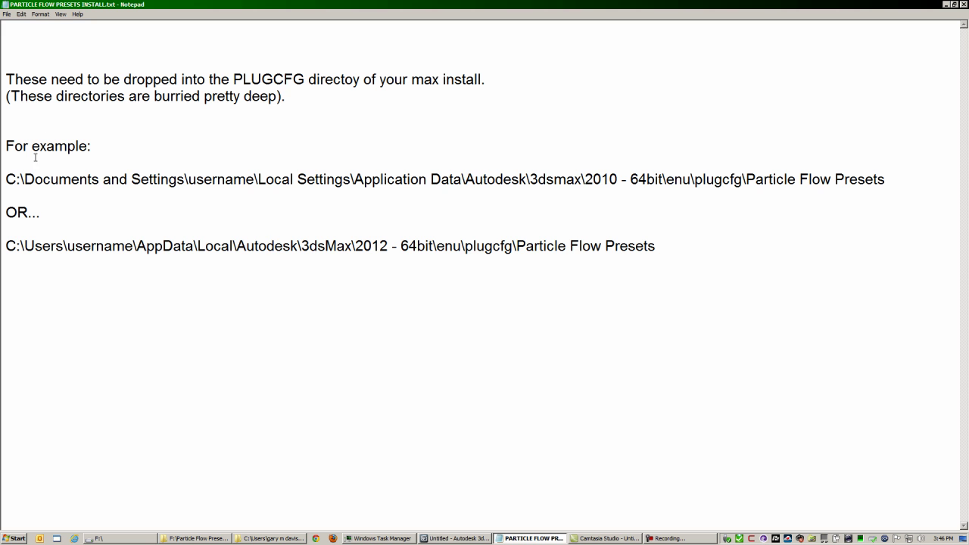
{"action": "left_click_drag", "start_coordinate": [11, 178], "coordinate": [445, 180]}
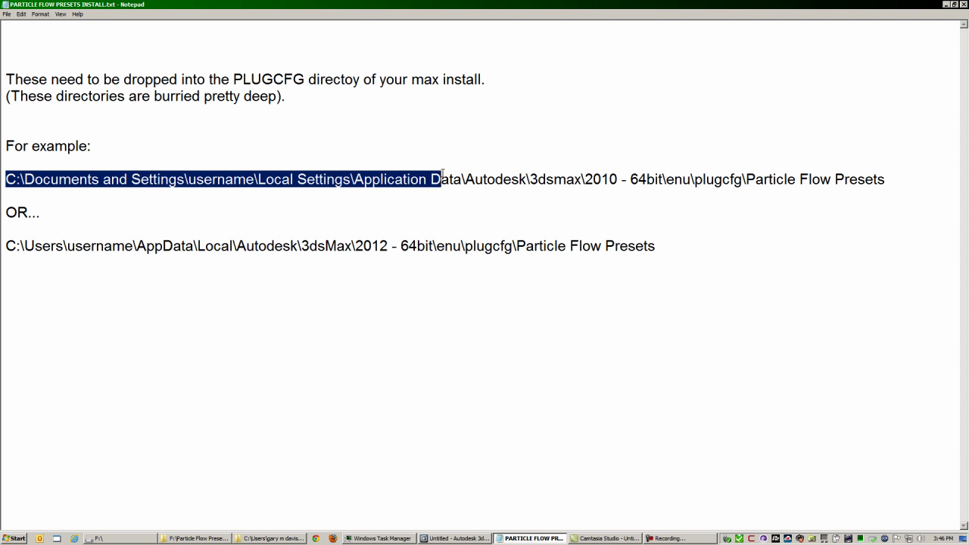
{"action": "left_click", "coordinate": [578, 167]}
{"action": "left_click_drag", "start_coordinate": [578, 167], "coordinate": [893, 175]}
{"action": "left_click", "coordinate": [827, 197]}
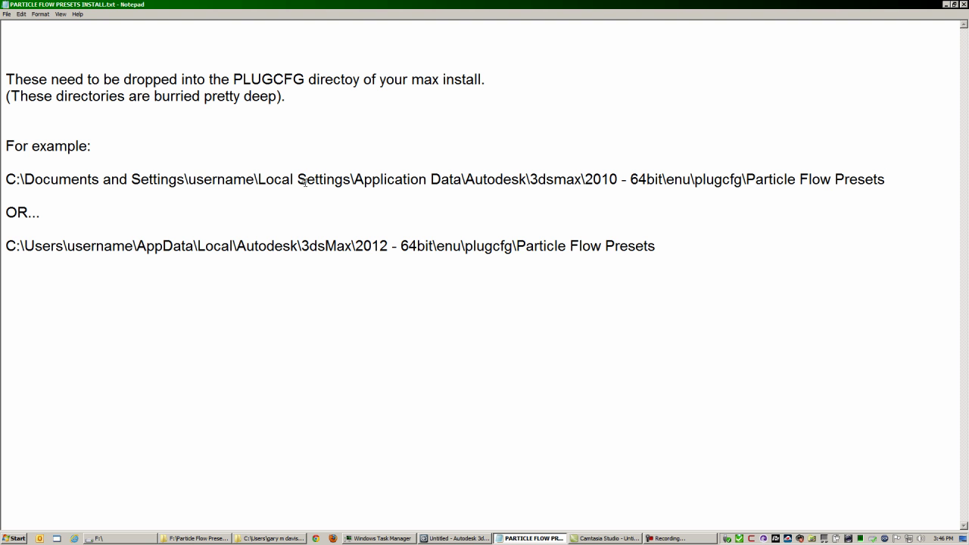
{"action": "left_click_drag", "start_coordinate": [495, 180], "coordinate": [503, 180]}
{"action": "left_click", "coordinate": [565, 180]}
{"action": "left_click_drag", "start_coordinate": [682, 179], "coordinate": [692, 179]}
{"action": "left_click", "coordinate": [722, 179]}
{"action": "left_click_drag", "start_coordinate": [889, 179], "coordinate": [750, 187]}
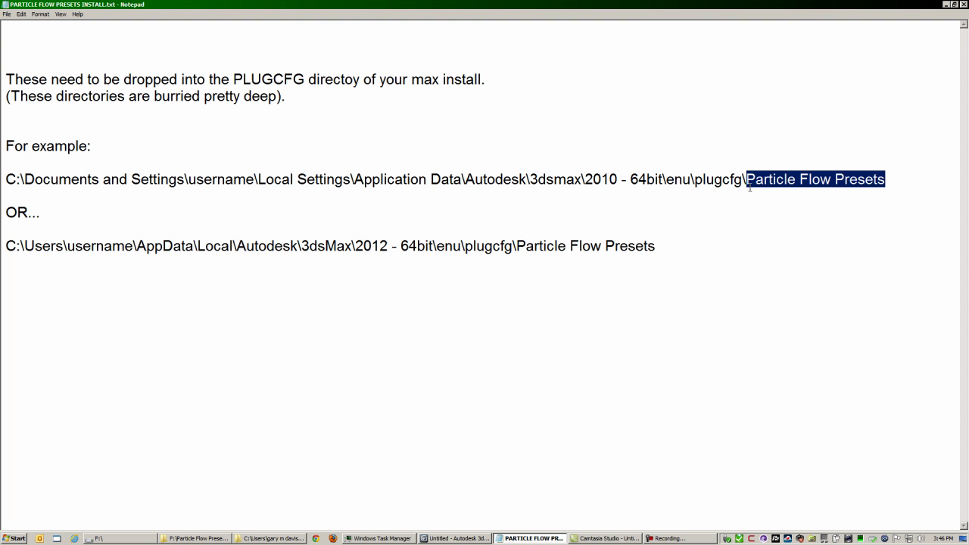
{"action": "left_click", "coordinate": [749, 189]}
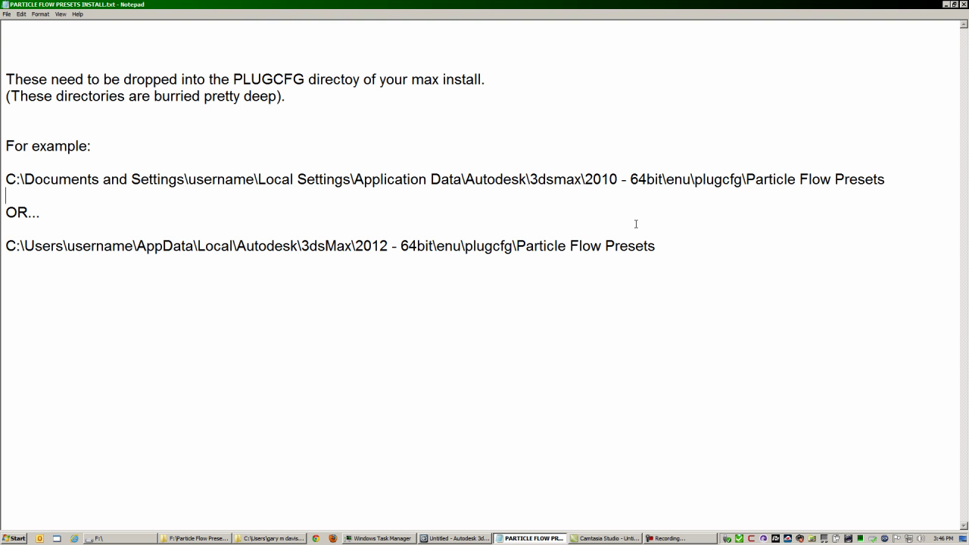
{"action": "left_click", "coordinate": [66, 226]}
{"action": "left_click_drag", "start_coordinate": [7, 247], "coordinate": [669, 252]}
{"action": "left_click", "coordinate": [406, 285]}
{"action": "left_click_drag", "start_coordinate": [435, 245], "coordinate": [359, 255]}
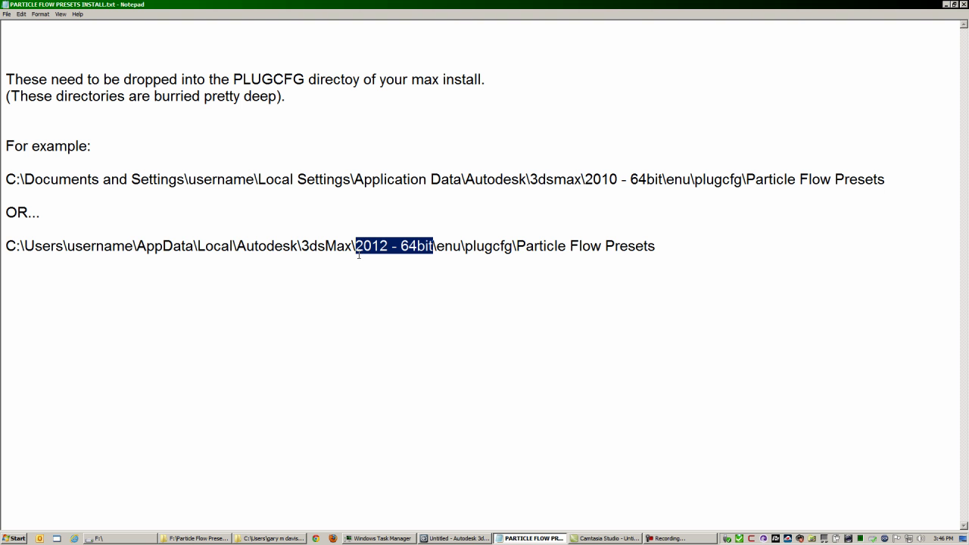
{"action": "left_click", "coordinate": [369, 266]}
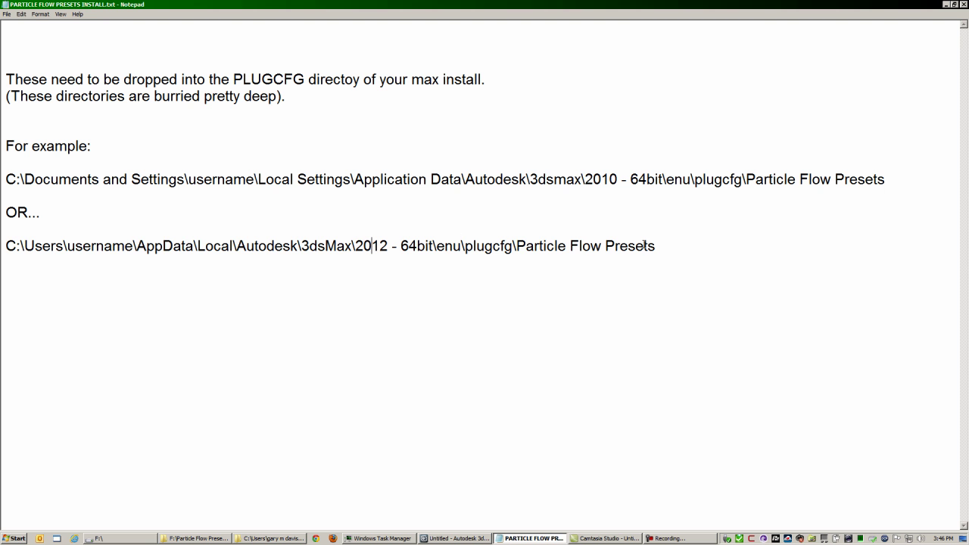
{"action": "left_click_drag", "start_coordinate": [7, 247], "coordinate": [657, 250]}
{"action": "left_click", "coordinate": [657, 250]}
Show the empty plugcfg\Particle Flow Presets folder, then open flows.jpg from the instructions folder.
{"action": "left_click", "coordinate": [191, 538]}
{"action": "left_click", "coordinate": [273, 538]}
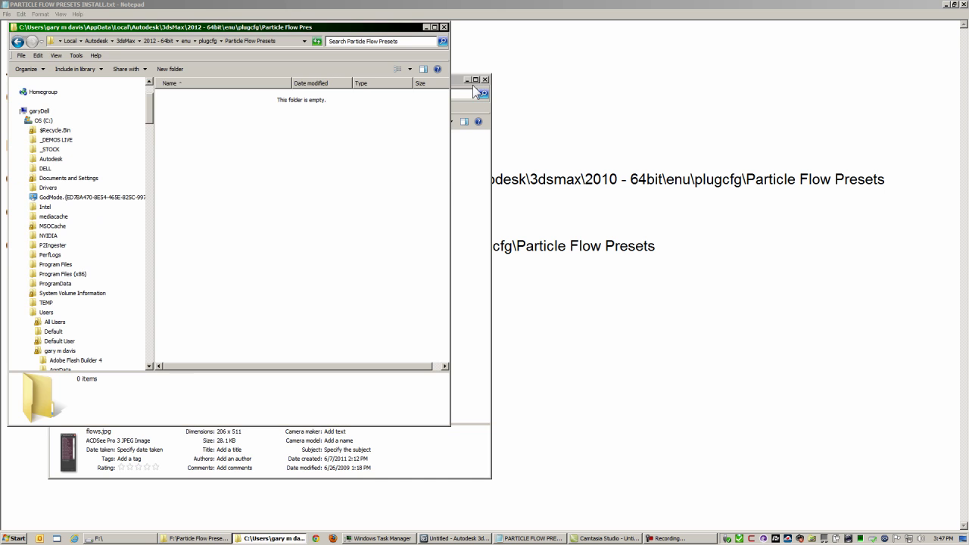
{"action": "left_click", "coordinate": [468, 80]}
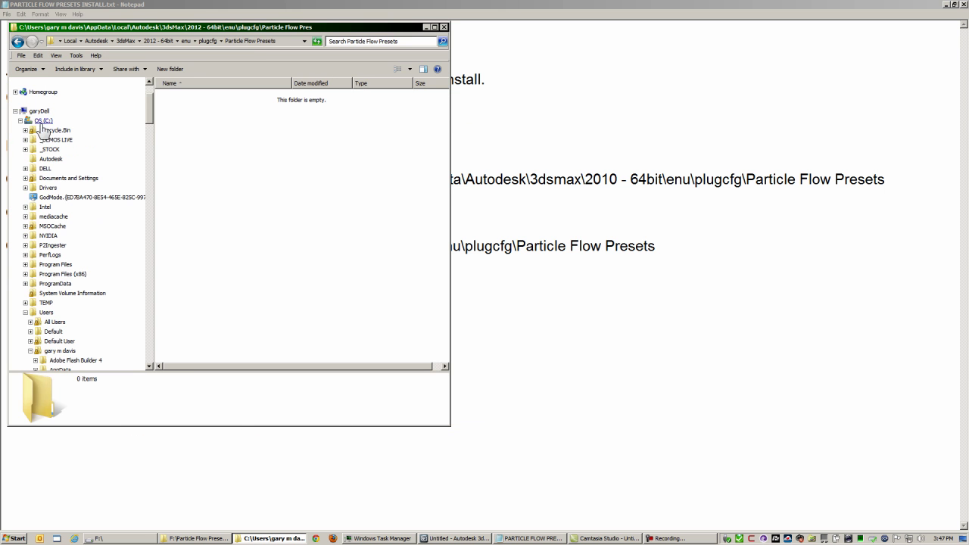
{"action": "left_click_drag", "start_coordinate": [151, 107], "coordinate": [152, 209]}
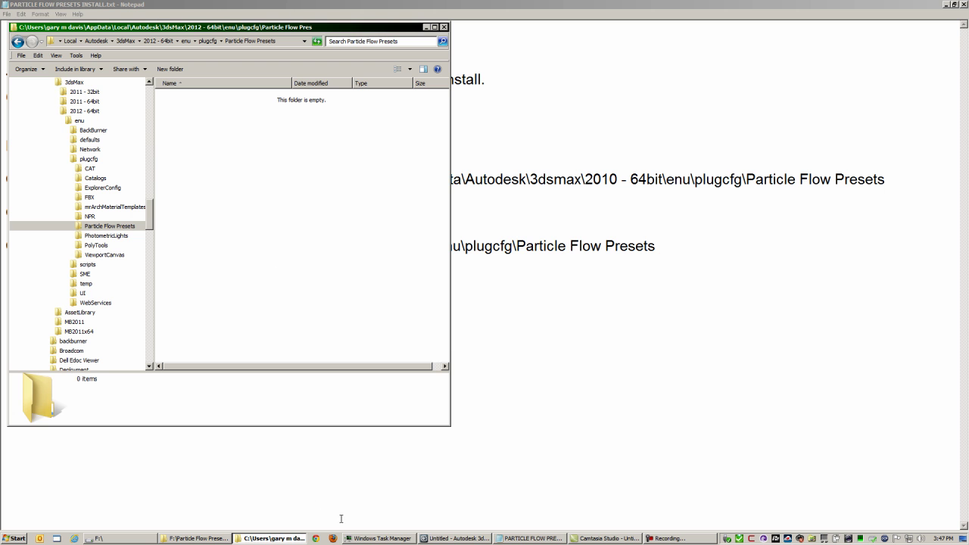
{"action": "left_click", "coordinate": [195, 538]}
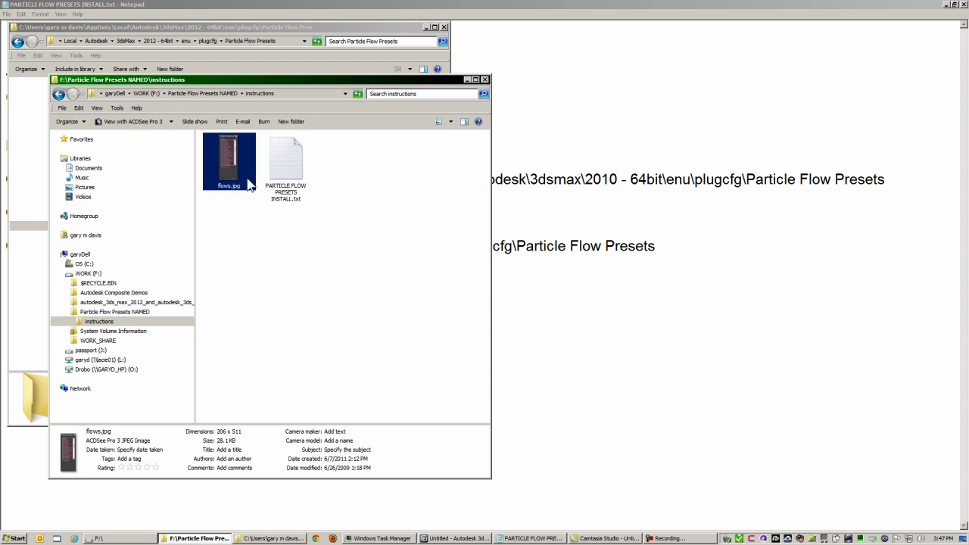
{"action": "double_click", "coordinate": [230, 176]}
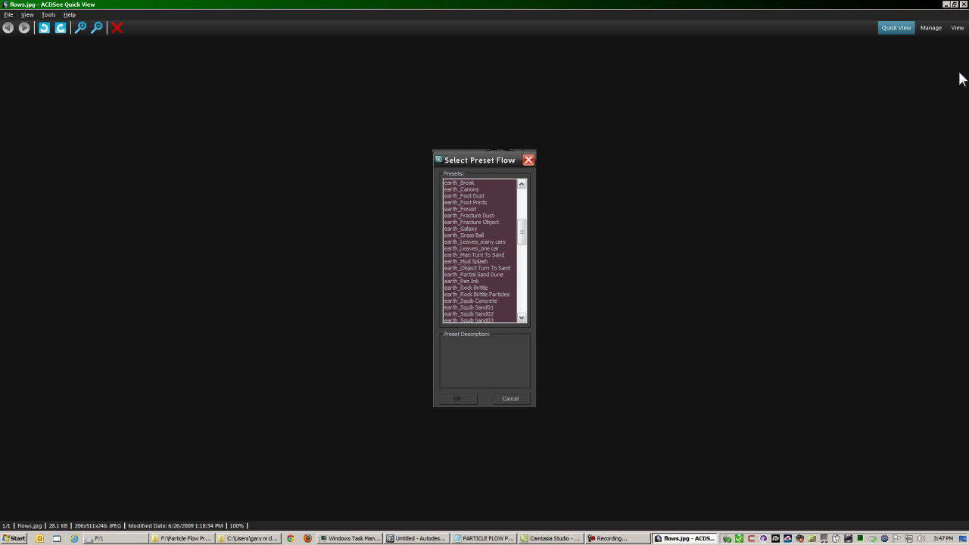
{"action": "key", "text": "Escape"}
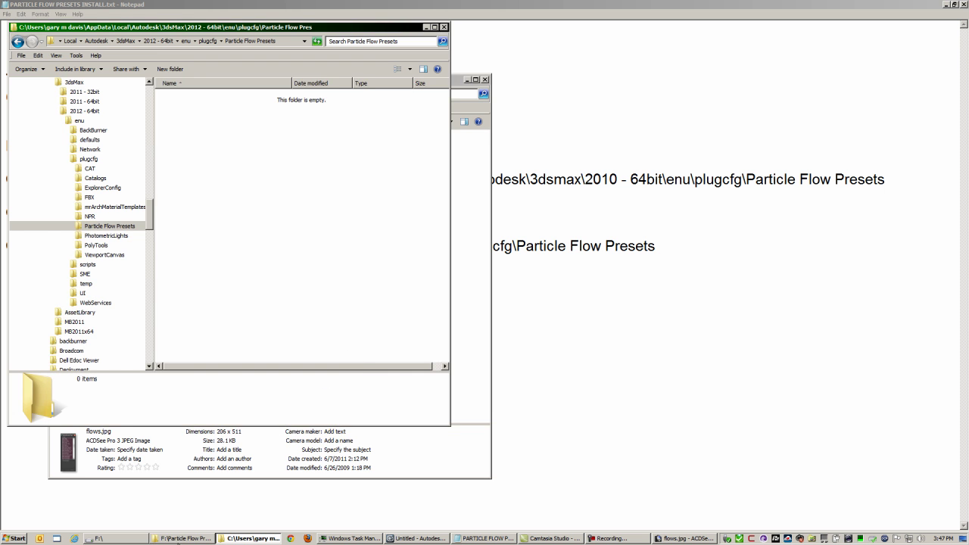
Browse the WORK drive into 3ds Max 2012 samples > Particle Flow Elements Library > scenes > Logo.
{"action": "left_click", "coordinate": [167, 538]}
{"action": "left_click", "coordinate": [114, 538]}
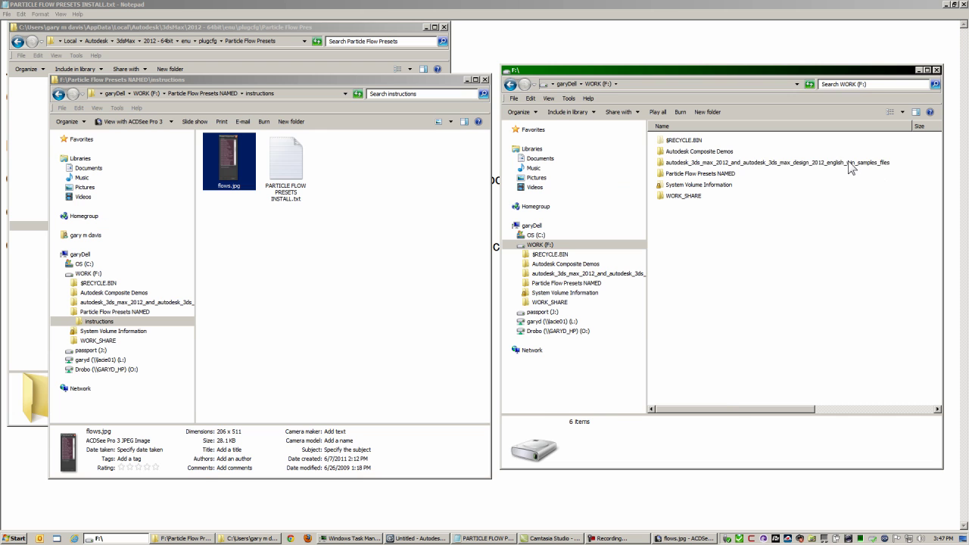
{"action": "left_click", "coordinate": [839, 163]}
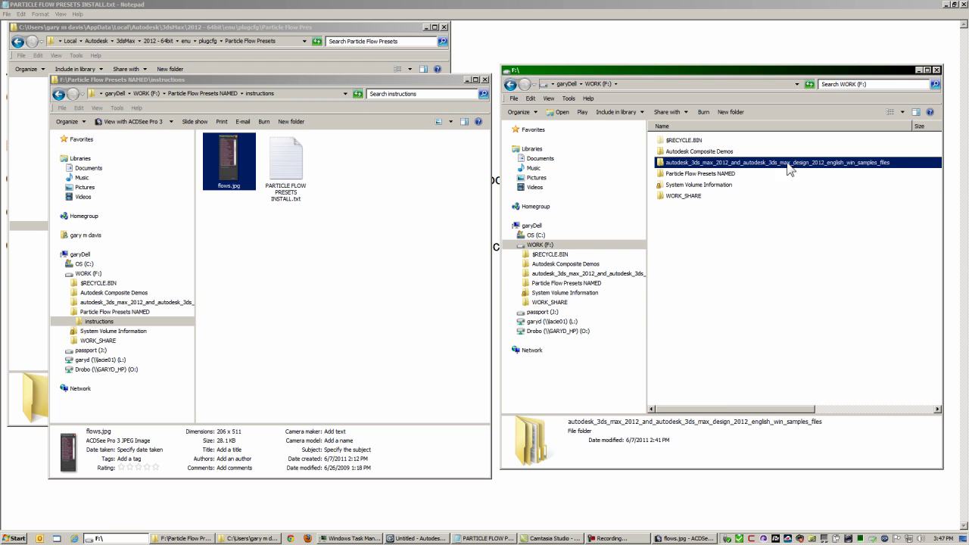
{"action": "double_click", "coordinate": [852, 163]}
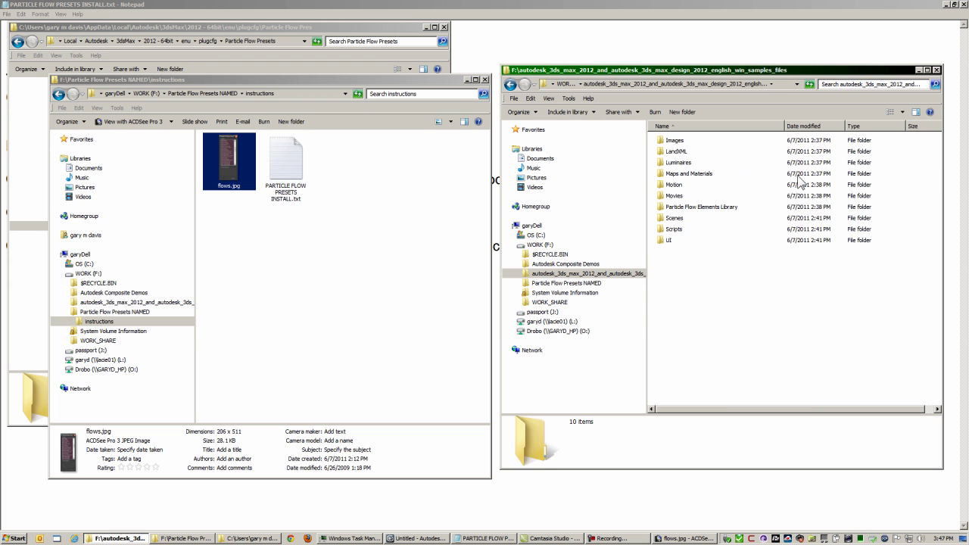
{"action": "left_click", "coordinate": [692, 210]}
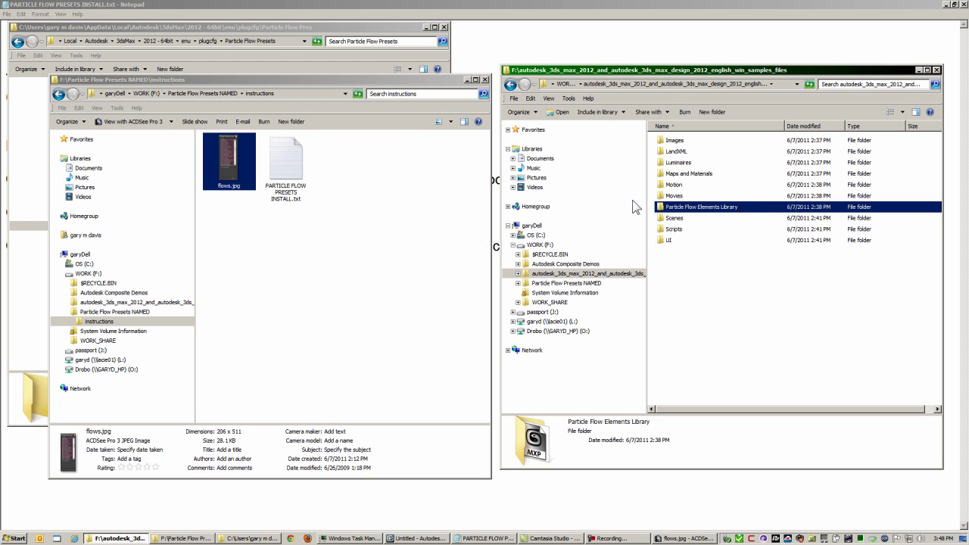
{"action": "double_click", "coordinate": [676, 208]}
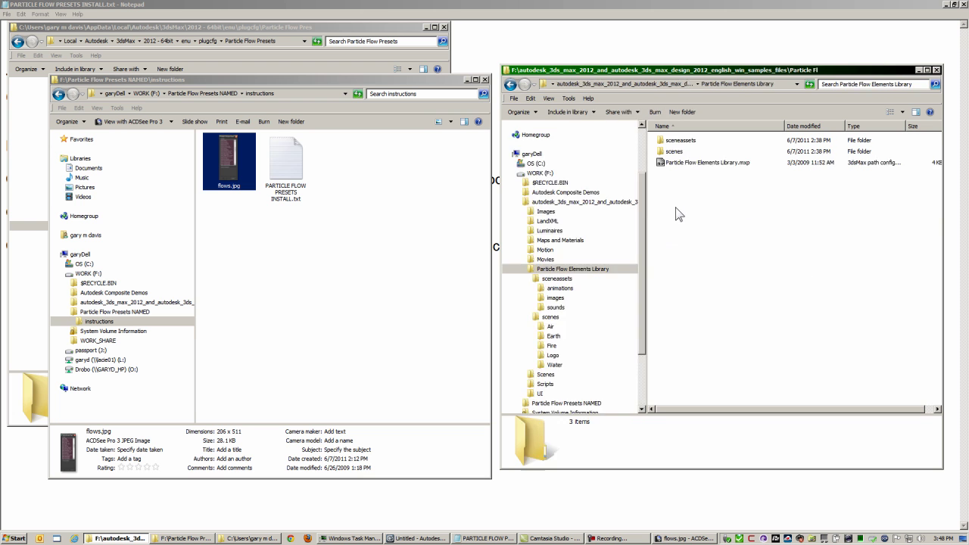
{"action": "double_click", "coordinate": [684, 153]}
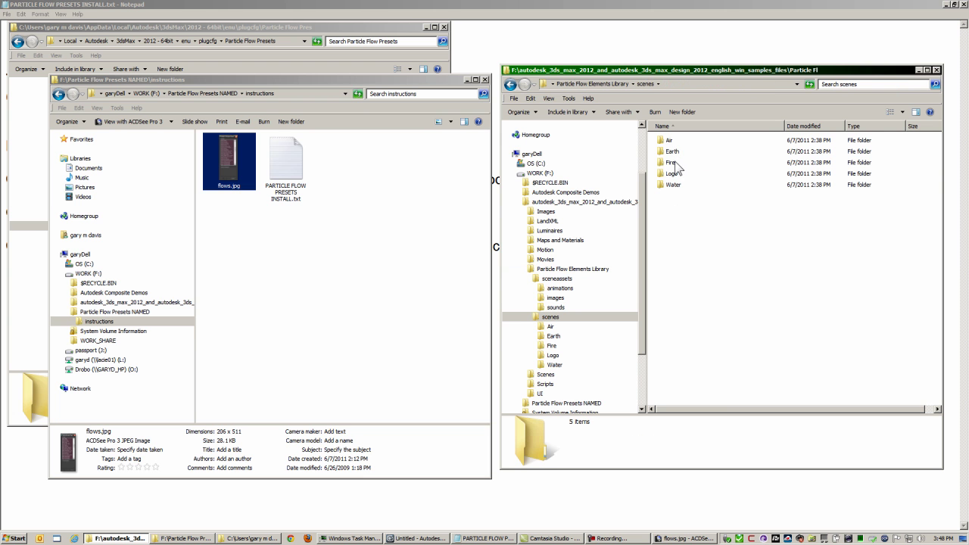
{"action": "double_click", "coordinate": [673, 175]}
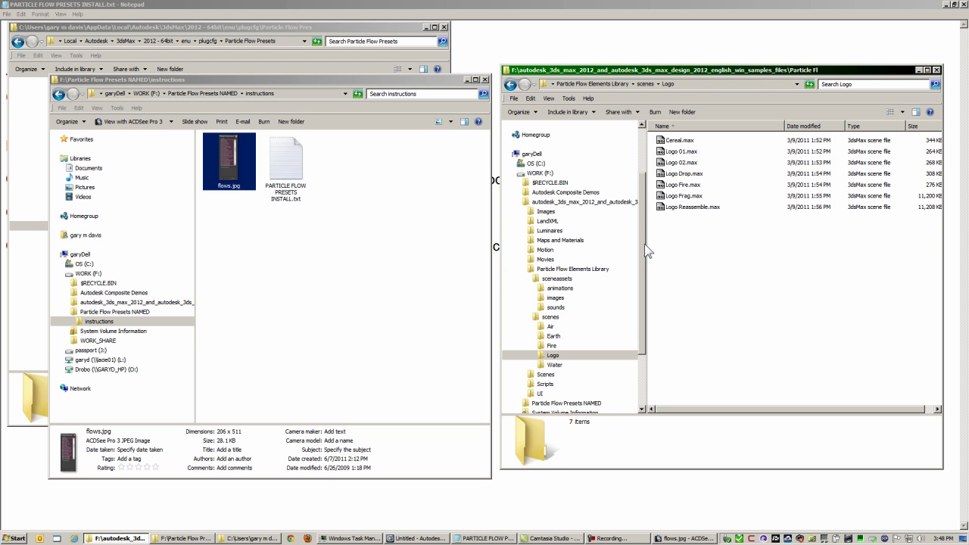
Look through the Earth, Fire, Logo and Water scene folders in the library.
{"action": "scroll", "coordinate": [644, 243], "scroll_direction": "down", "scroll_amount": 2}
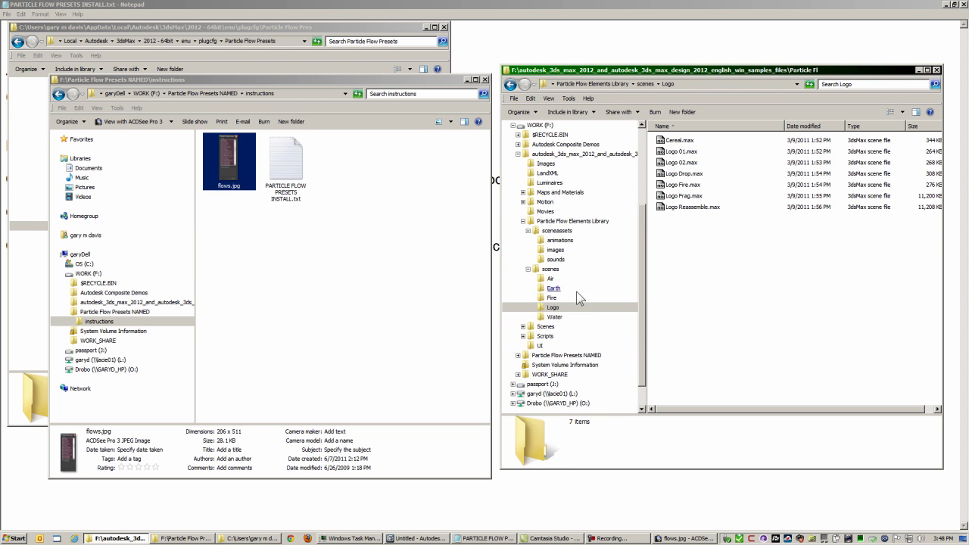
{"action": "left_click", "coordinate": [553, 289]}
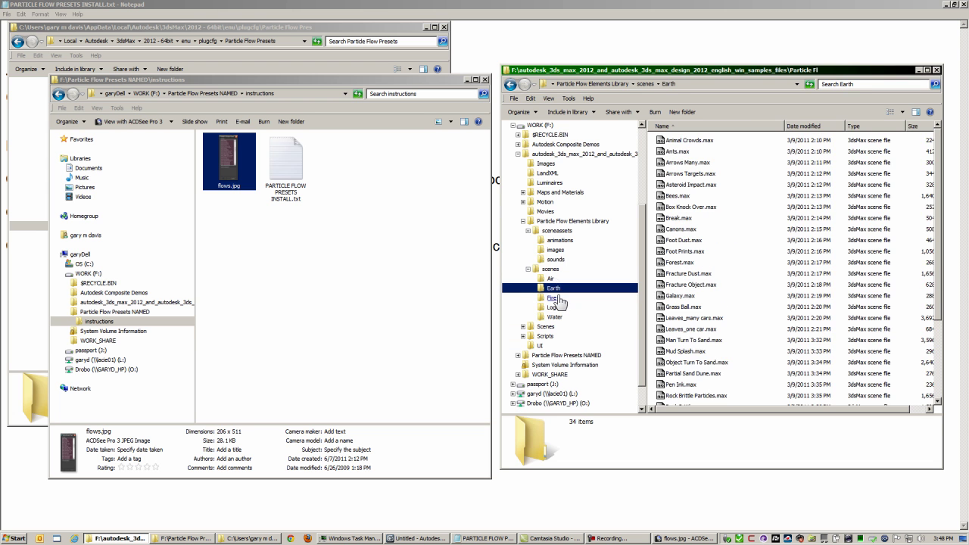
{"action": "left_click", "coordinate": [553, 298]}
{"action": "left_click", "coordinate": [554, 307]}
{"action": "left_click", "coordinate": [555, 316]}
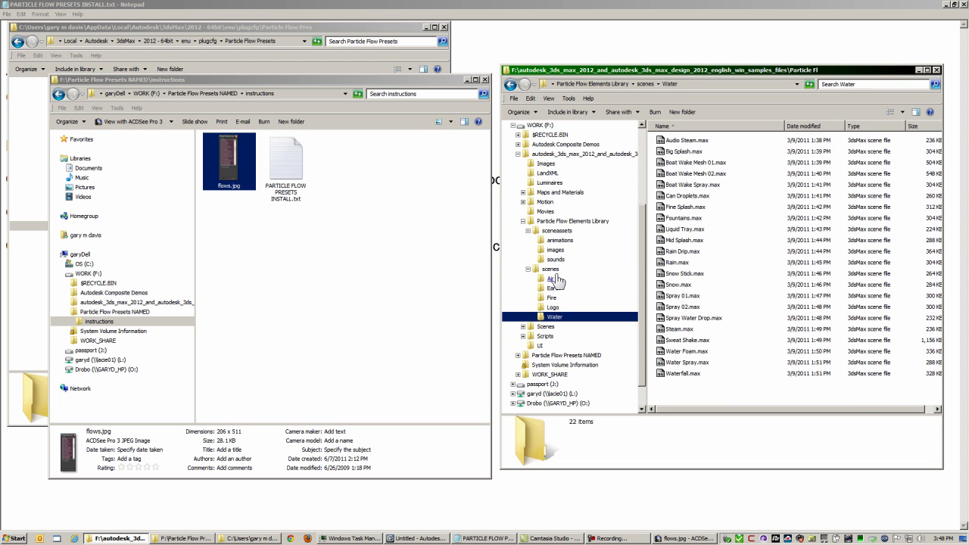
Collapse the library branches and scroll the Particle Flow Presets NAMED files down to water_.
{"action": "left_click", "coordinate": [522, 221]}
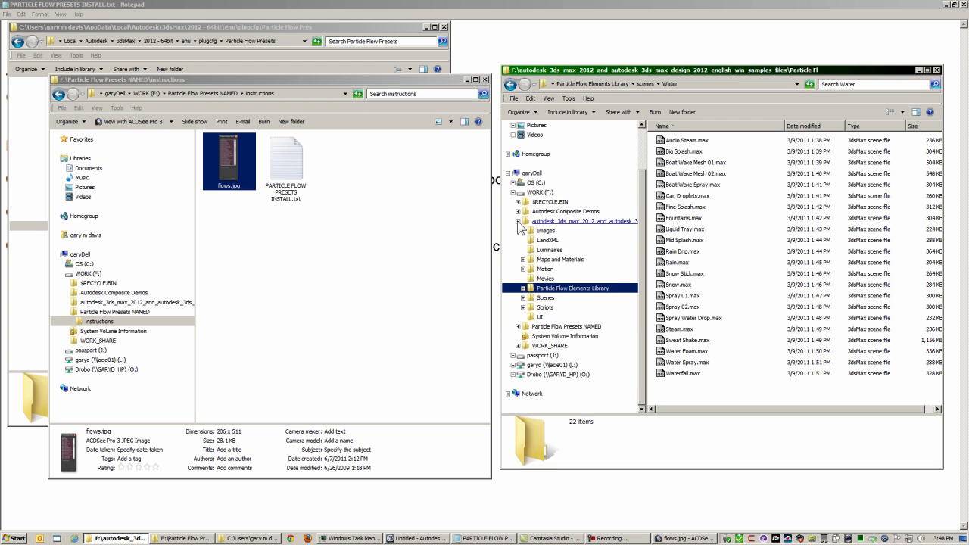
{"action": "left_click", "coordinate": [518, 222]}
{"action": "left_click", "coordinate": [536, 283]}
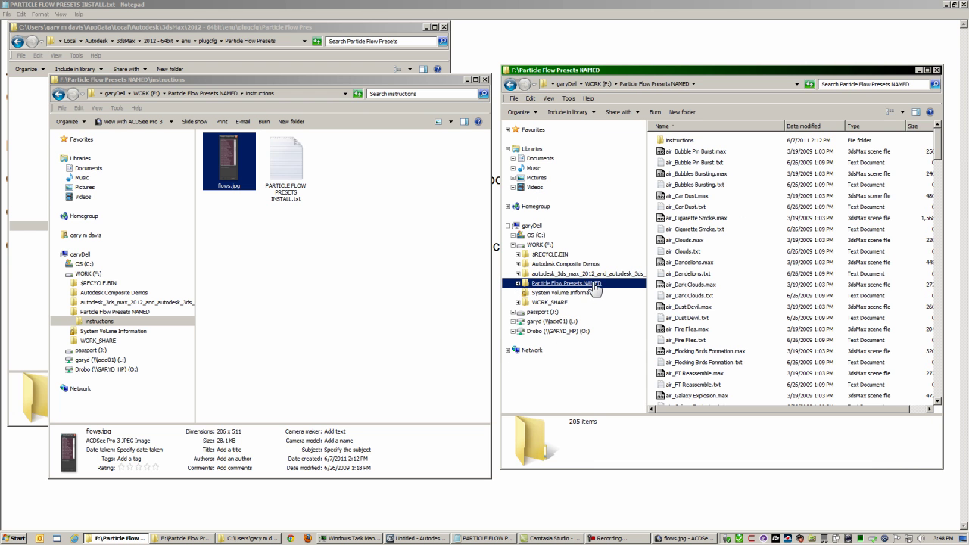
{"action": "left_click", "coordinate": [671, 175]}
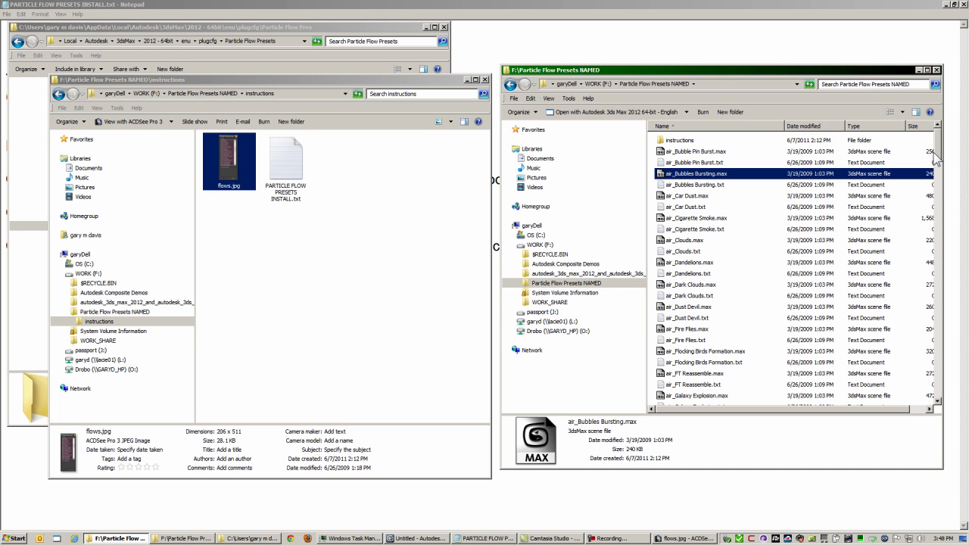
{"action": "left_click_drag", "start_coordinate": [936, 157], "coordinate": [941, 367]}
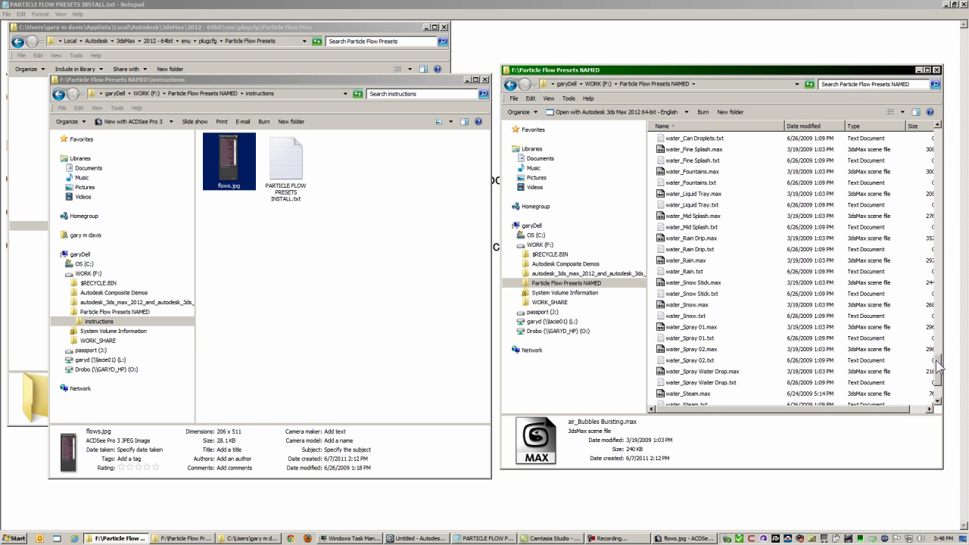
{"action": "double_click", "coordinate": [693, 273]}
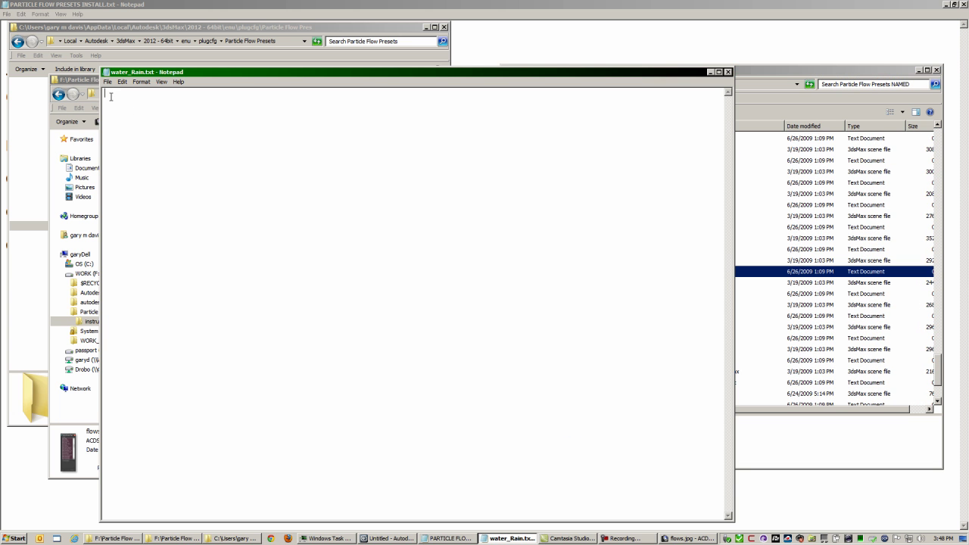
{"action": "left_click", "coordinate": [727, 72]}
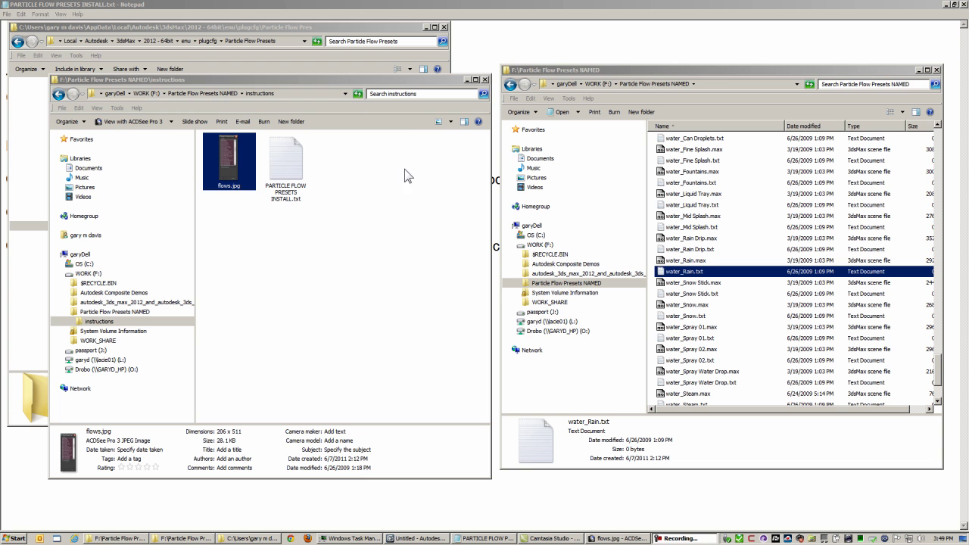
Select all 205 files in Particle Flow Presets NAMED and paste them into plugcfg\Particle Flow Presets.
{"action": "left_click", "coordinate": [467, 79]}
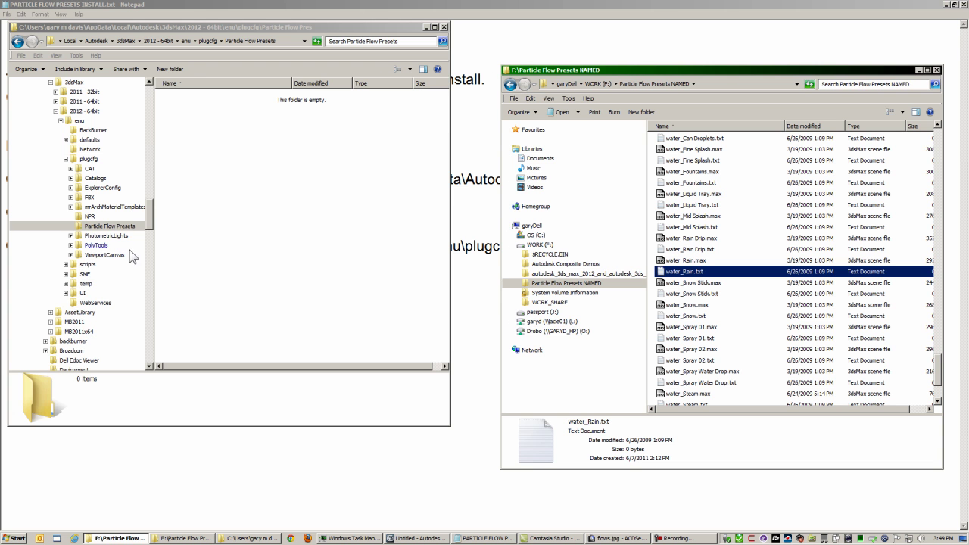
{"action": "left_click", "coordinate": [120, 229]}
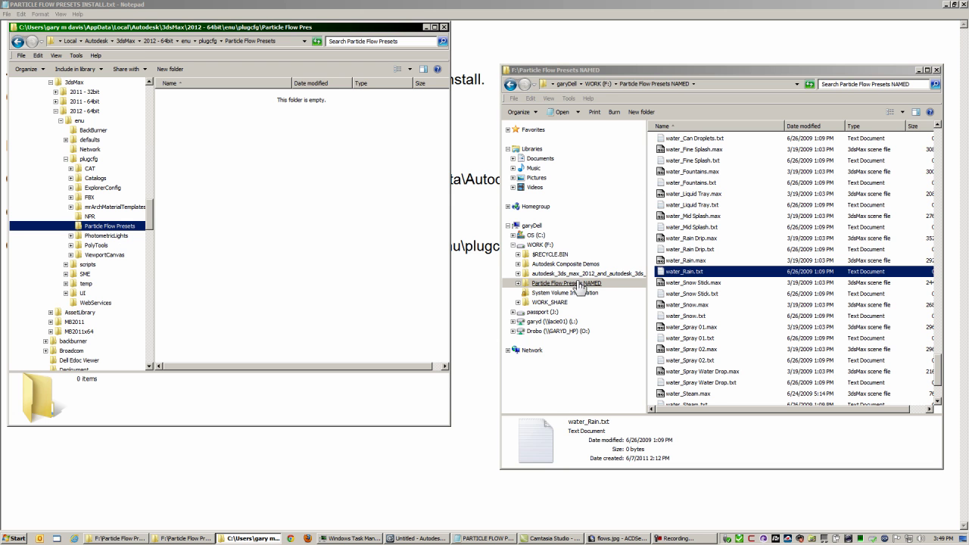
{"action": "left_click", "coordinate": [522, 285]}
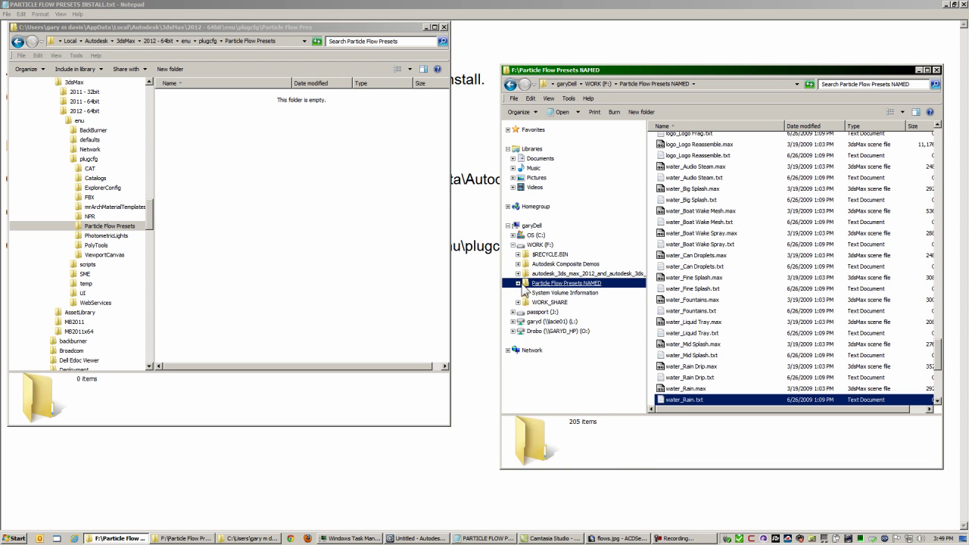
{"action": "left_click", "coordinate": [746, 257]}
{"action": "key", "text": "ctrl+a"}
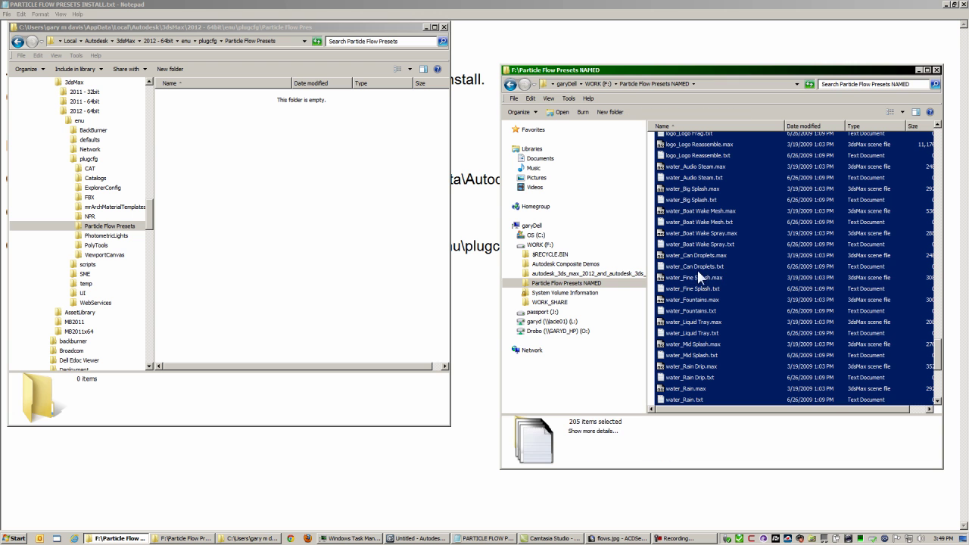
{"action": "left_click", "coordinate": [280, 247]}
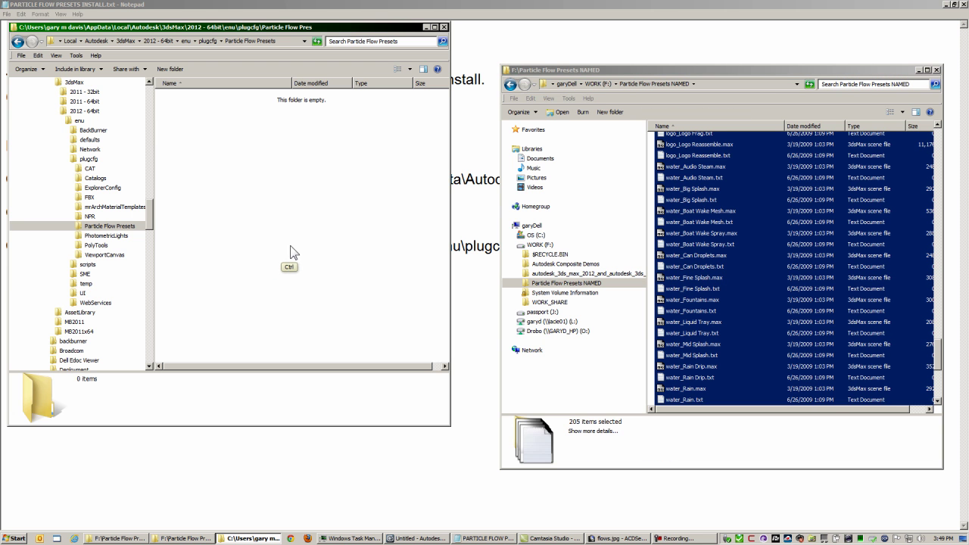
{"action": "left_click", "coordinate": [214, 227]}
{"action": "key", "text": "ctrl+v"}
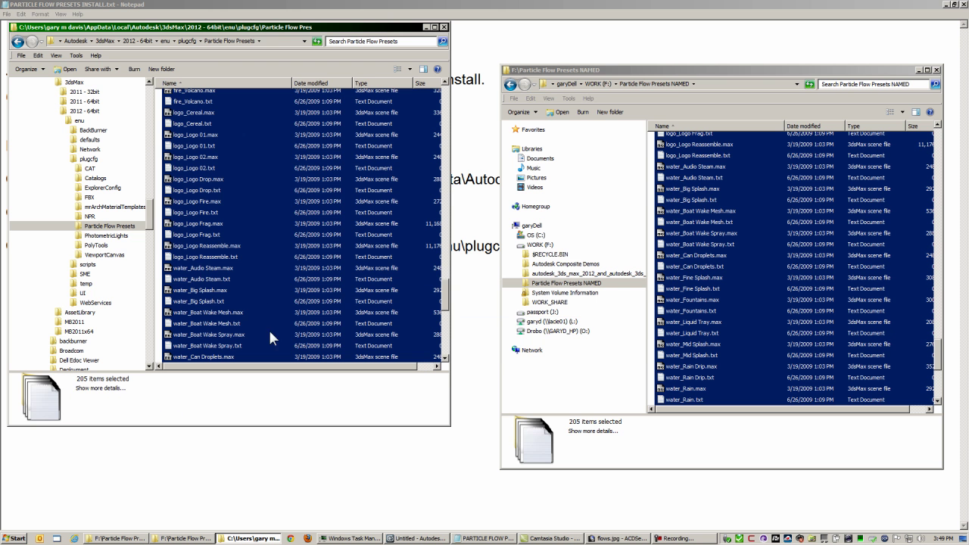
Quit 3ds Max, answering No to saving the modified particle scene.
{"action": "key", "text": "alt+Tab"}
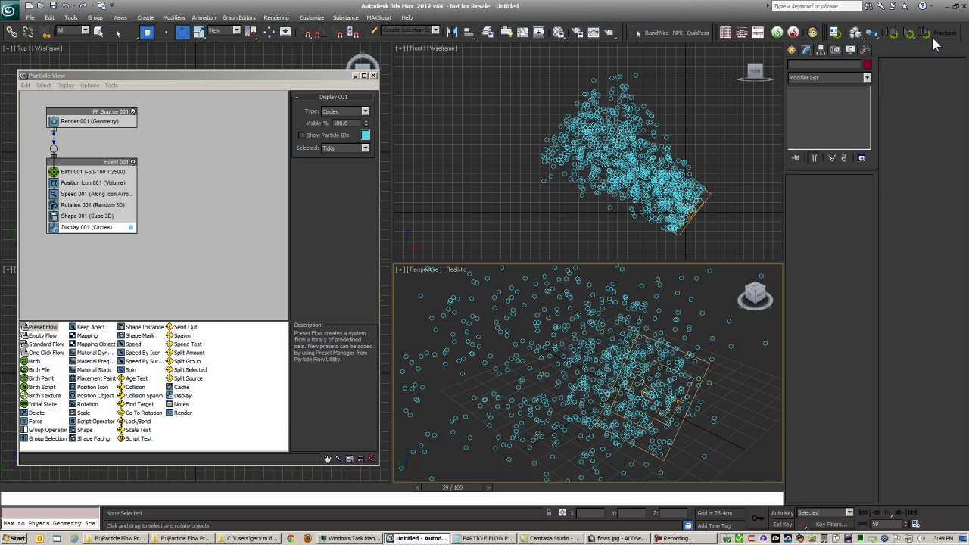
{"action": "left_click", "coordinate": [964, 6]}
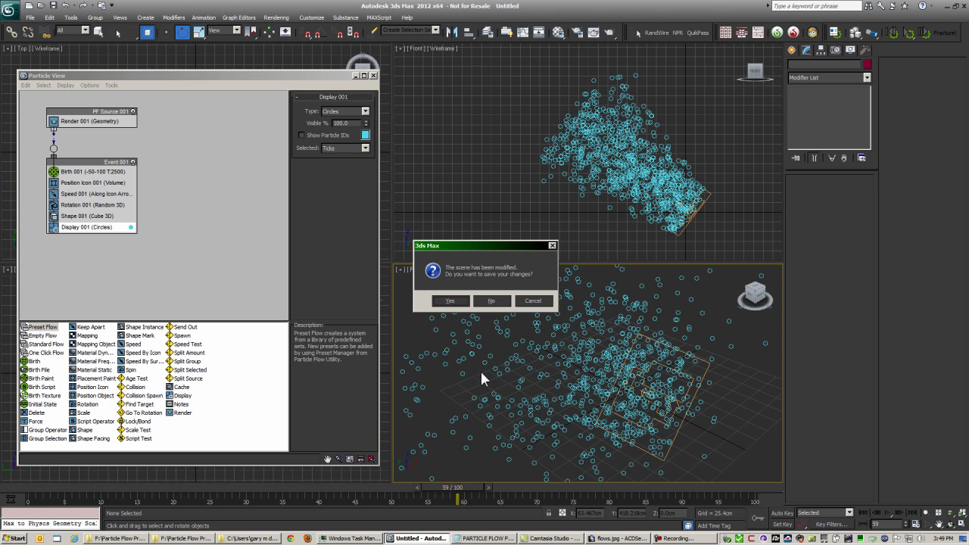
{"action": "key", "text": "n"}
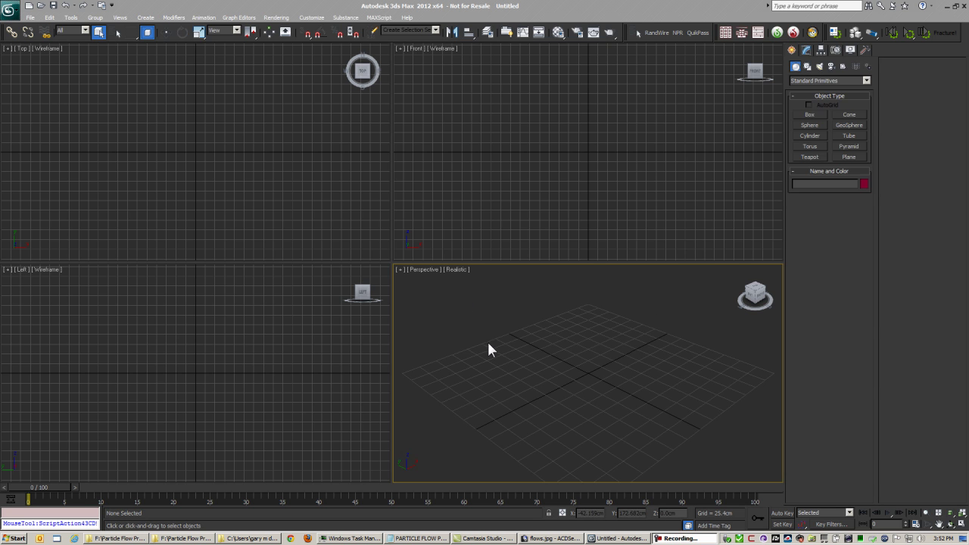
Create a PF Source from Particle Systems, open Particle View, and drag in a Preset Flow.
{"action": "left_click", "coordinate": [802, 80]}
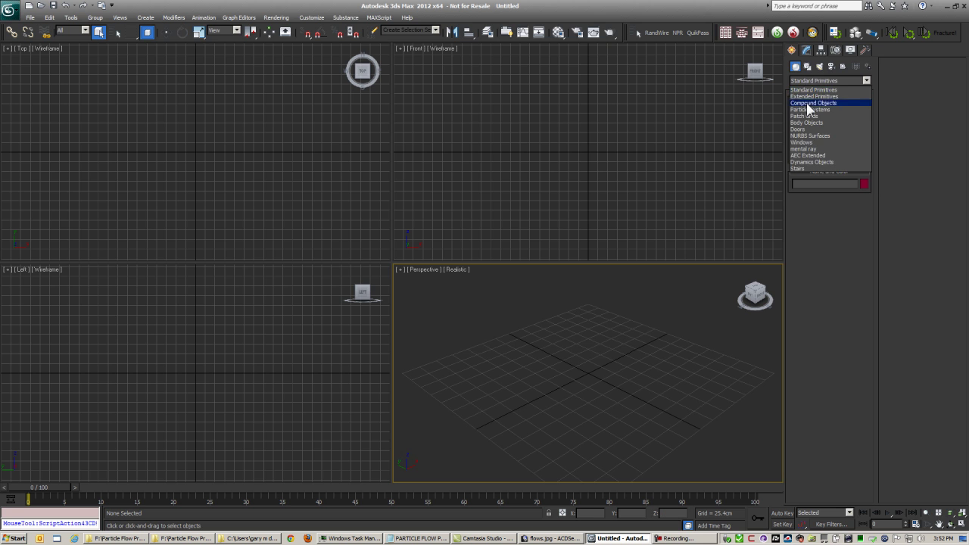
{"action": "left_click", "coordinate": [807, 109]}
{"action": "left_click", "coordinate": [808, 117]}
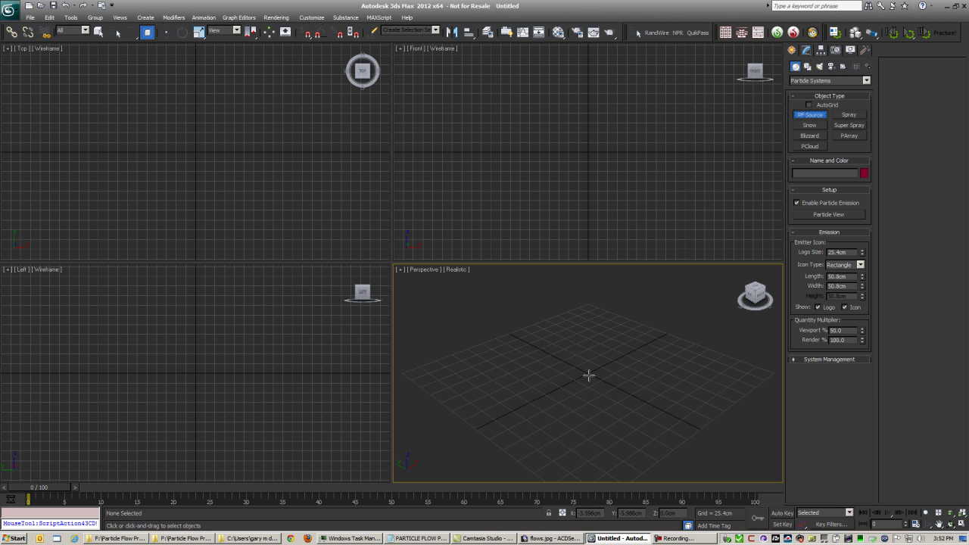
{"action": "left_click", "coordinate": [829, 215]}
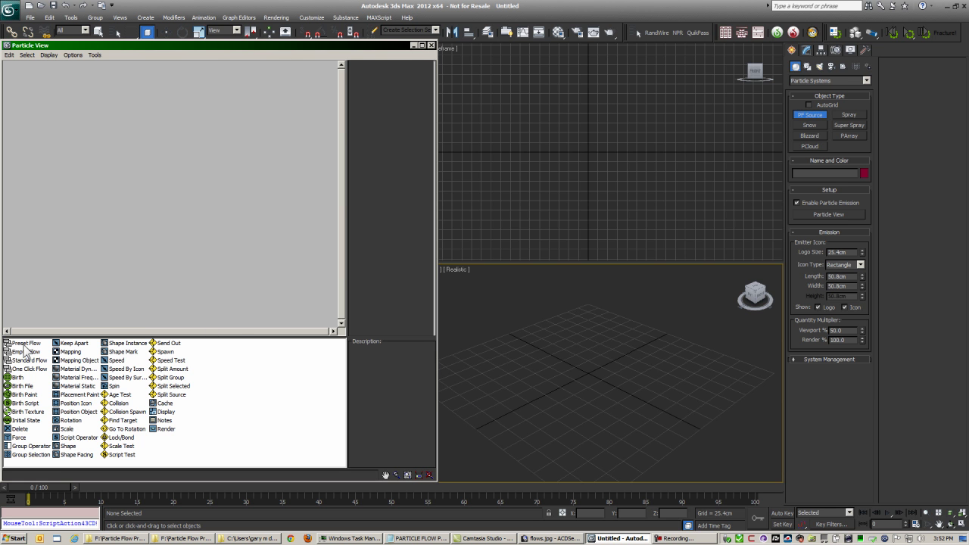
{"action": "left_click_drag", "start_coordinate": [27, 344], "coordinate": [134, 171]}
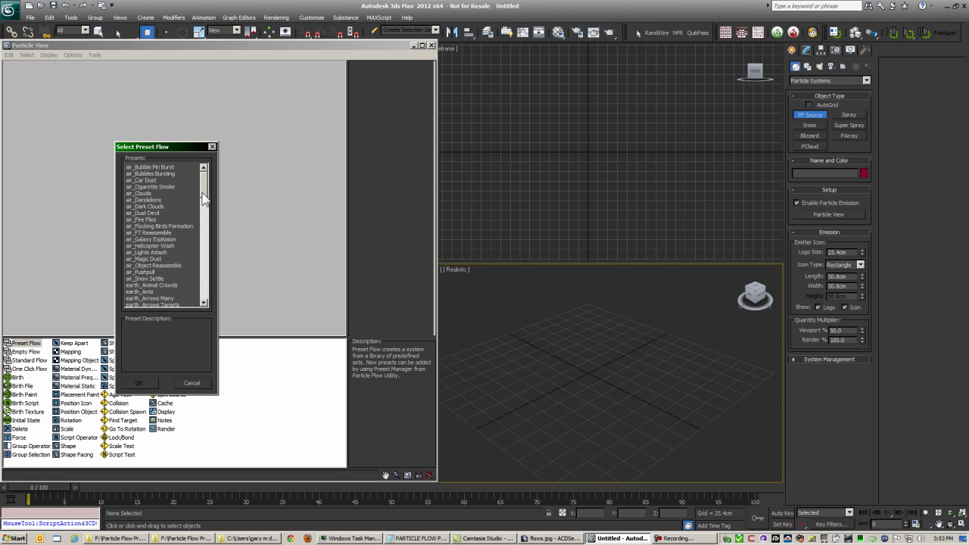
{"action": "mouse_move", "coordinate": [204, 193]}
{"action": "left_mouse_down"}
{"action": "mouse_move", "coordinate": [210, 284]}
{"action": "mouse_move", "coordinate": [205, 176]}
{"action": "left_mouse_up"}
{"action": "left_click", "coordinate": [250, 538]}
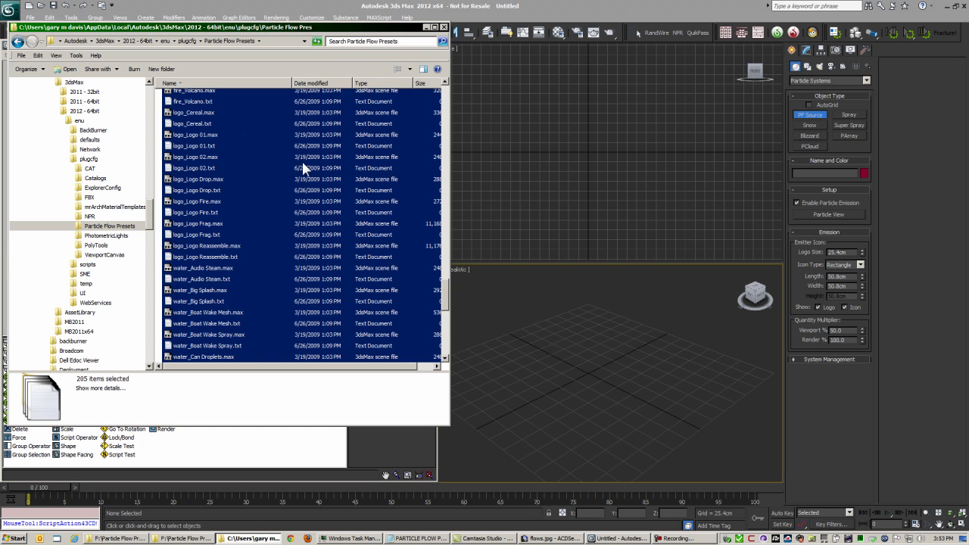
{"action": "left_click", "coordinate": [270, 179]}
{"action": "left_click", "coordinate": [219, 202]}
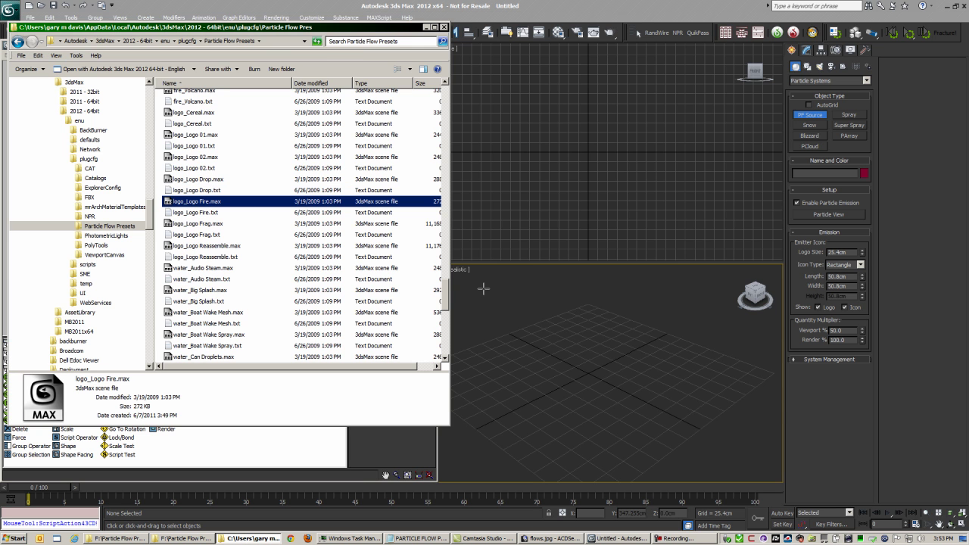
{"action": "left_click", "coordinate": [425, 27]}
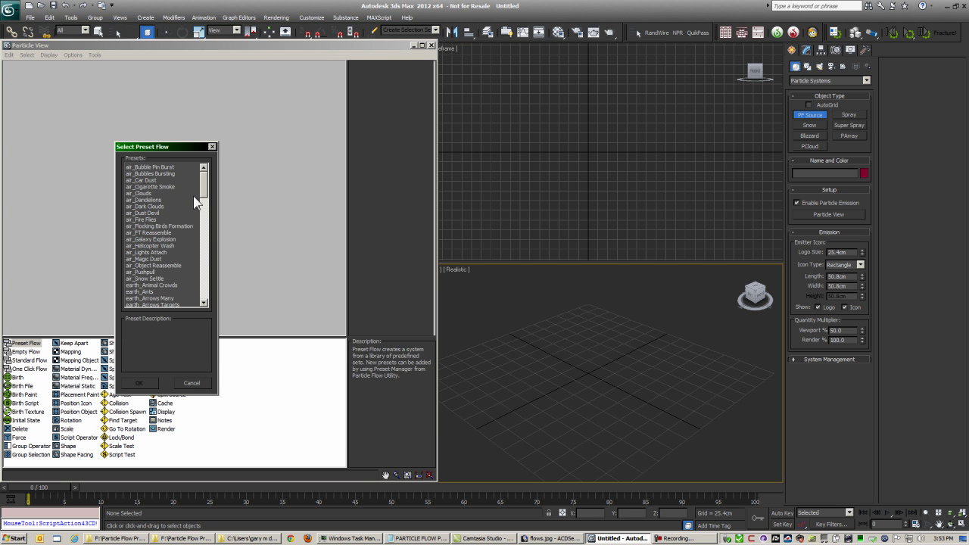
Load the air_Magic Dust preset from the Select Preset Flow list.
{"action": "mouse_move", "coordinate": [207, 195]}
{"action": "left_mouse_down"}
{"action": "mouse_move", "coordinate": [207, 265]}
{"action": "mouse_move", "coordinate": [217, 190]}
{"action": "left_mouse_up"}
{"action": "left_click", "coordinate": [148, 259]}
{"action": "key", "text": "Return"}
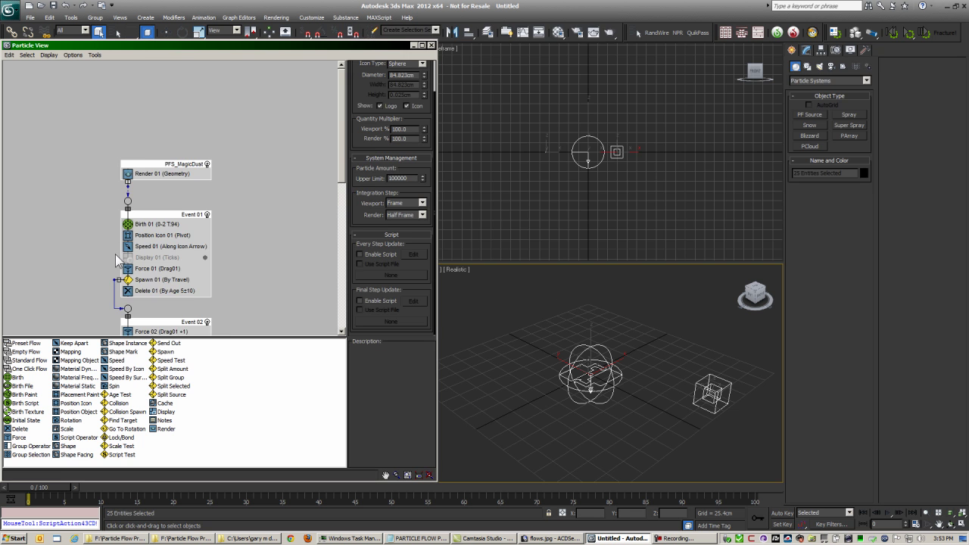
Spread the graph out, moving Event 02 right and the PFS_MagicDust node left.
{"action": "left_click_drag", "start_coordinate": [344, 150], "coordinate": [350, 175]}
{"action": "left_click", "coordinate": [202, 248]}
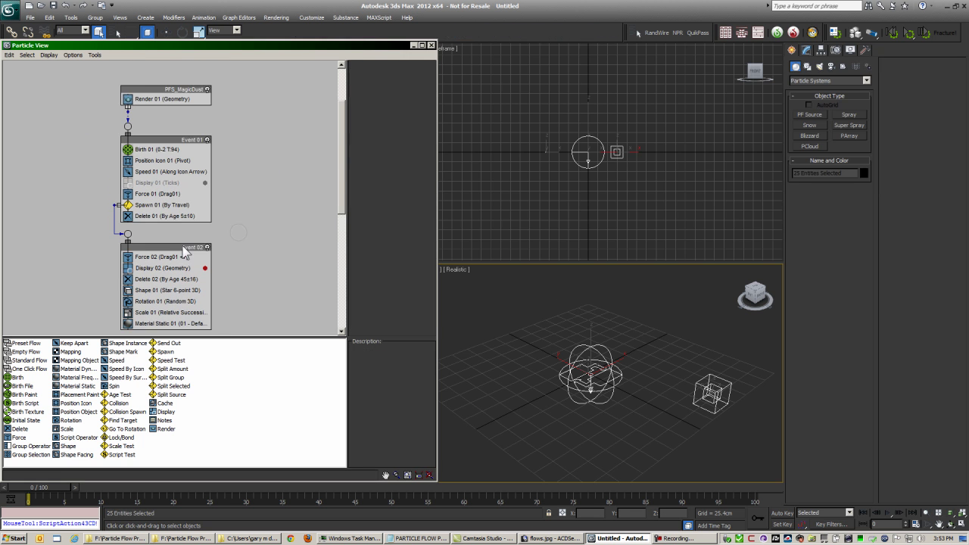
{"action": "left_click_drag", "start_coordinate": [201, 248], "coordinate": [240, 248]}
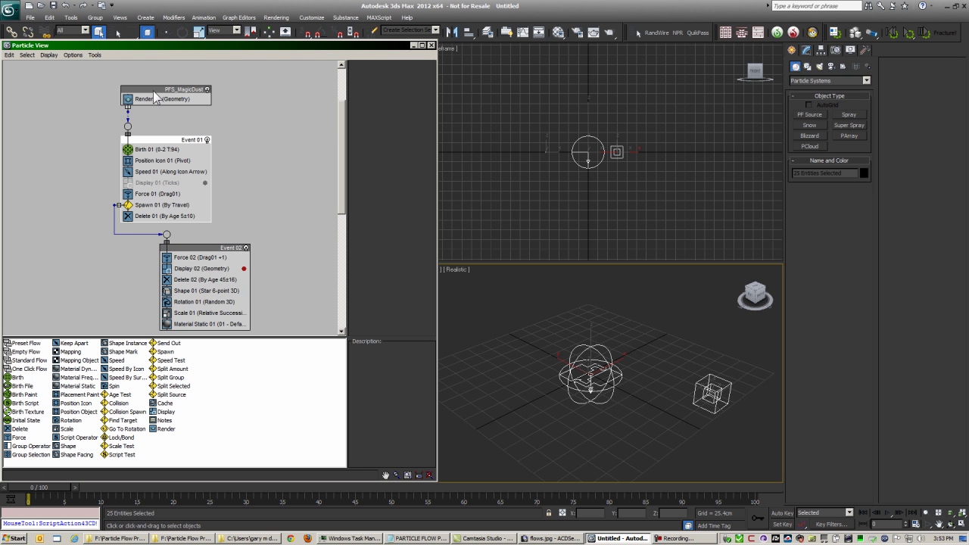
{"action": "left_click_drag", "start_coordinate": [163, 90], "coordinate": [125, 87]}
Maximize the Perspective view with Alt+W and play the Magic Dust animation, stopping at frame 56.
{"action": "left_click", "coordinate": [555, 326]}
{"action": "left_click", "coordinate": [414, 45]}
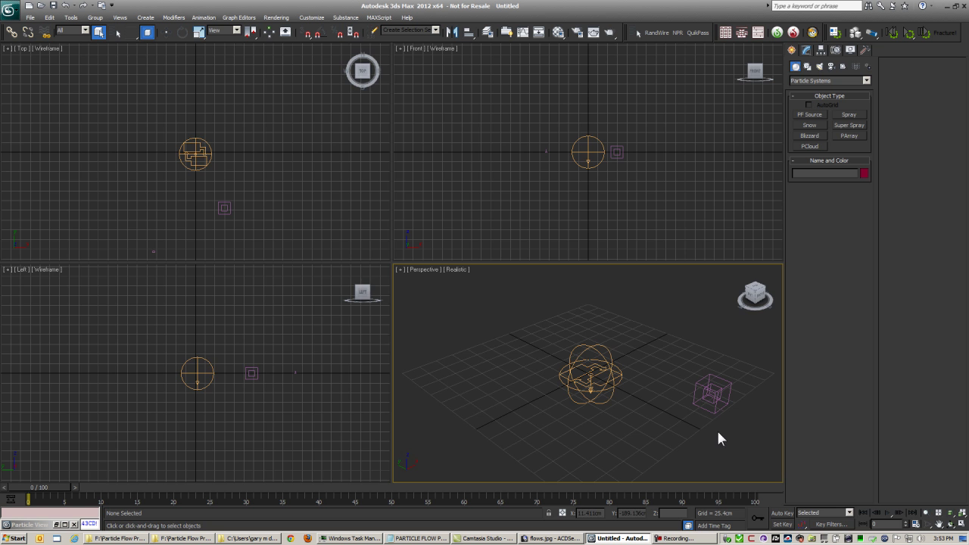
{"action": "key", "text": "alt+w"}
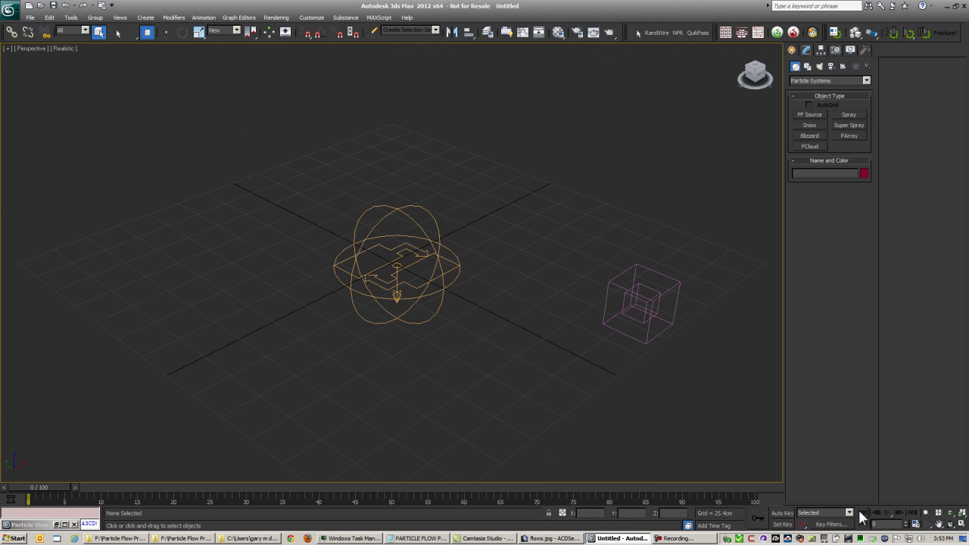
{"action": "left_click", "coordinate": [887, 512]}
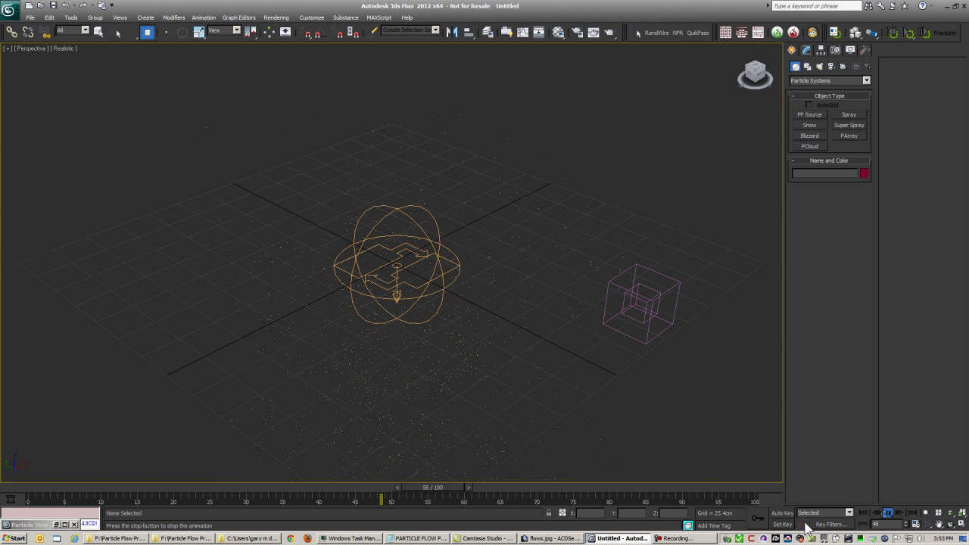
{"action": "left_click", "coordinate": [888, 512]}
Restore Particle View and move Event 01 and Event 02 up and to the left.
{"action": "left_click", "coordinate": [57, 525]}
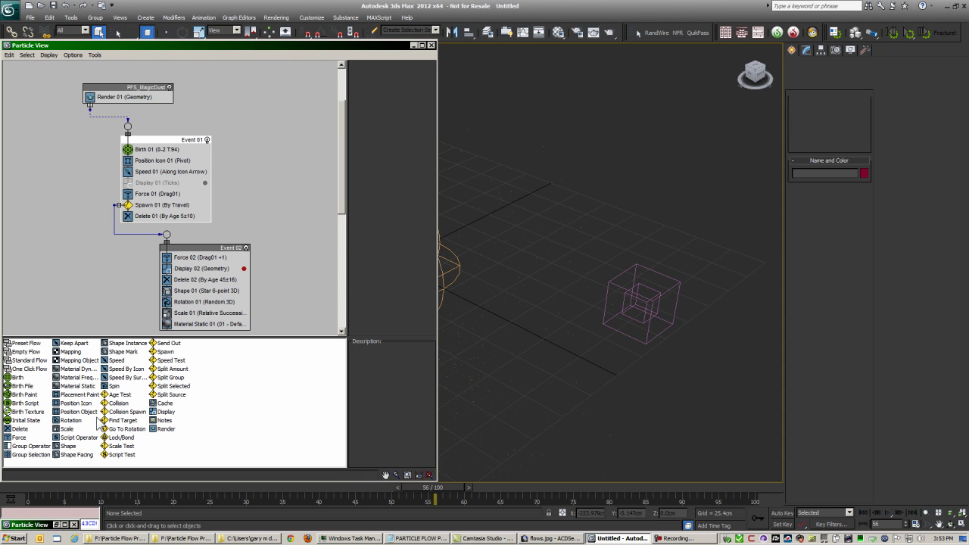
{"action": "left_click", "coordinate": [117, 76]}
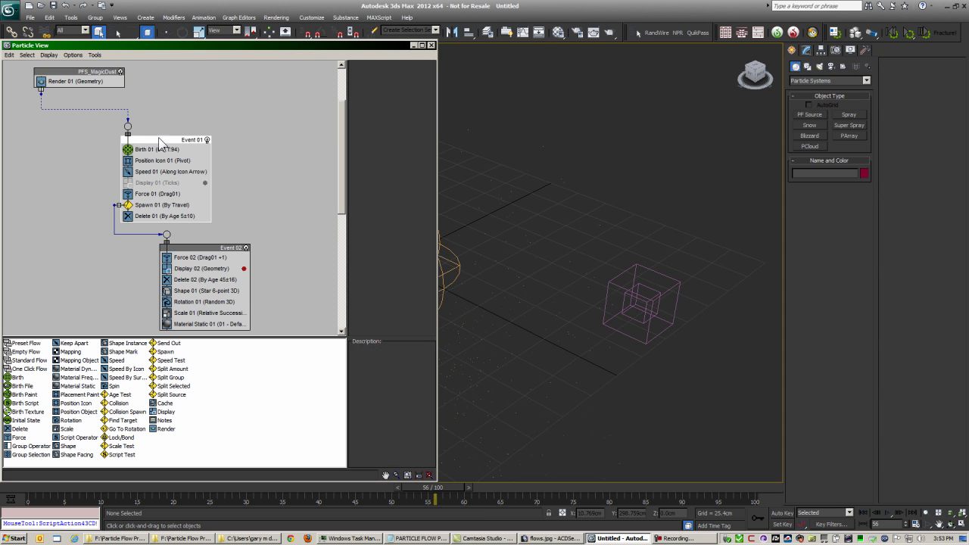
{"action": "left_click_drag", "start_coordinate": [158, 138], "coordinate": [136, 128]}
{"action": "left_click_drag", "start_coordinate": [208, 248], "coordinate": [188, 242]}
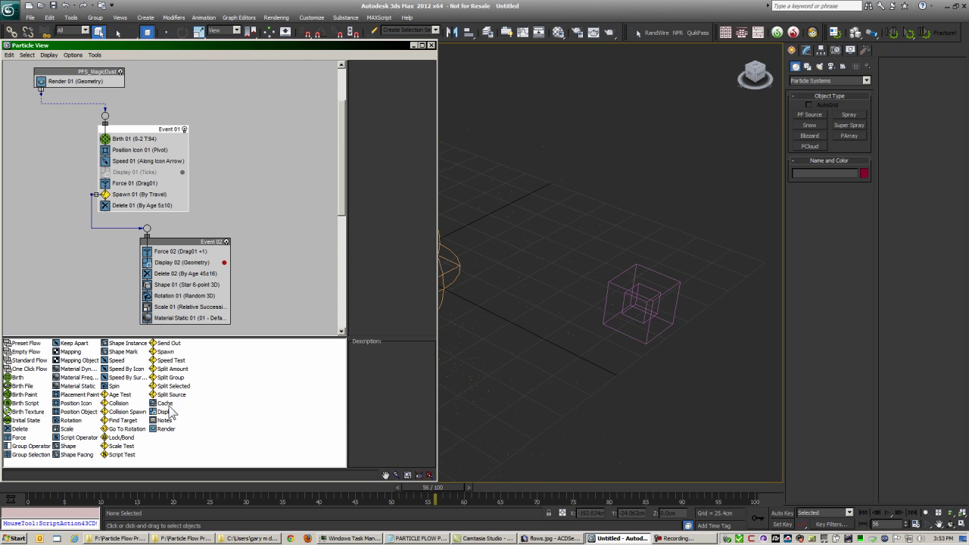
Add a Cache operator to PFS_MagicDust with its Limit set to 9999.
{"action": "left_click_drag", "start_coordinate": [165, 408], "coordinate": [104, 74]}
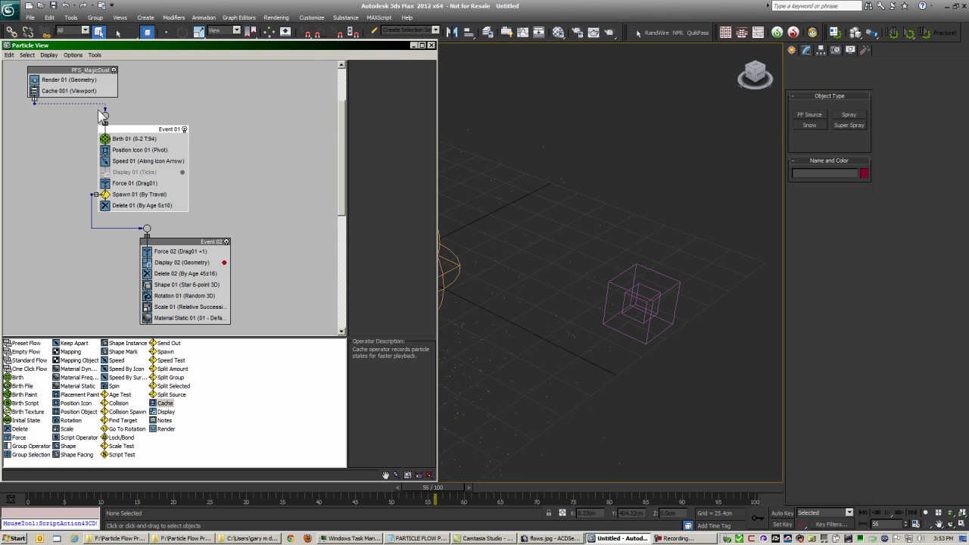
{"action": "left_click", "coordinate": [57, 91]}
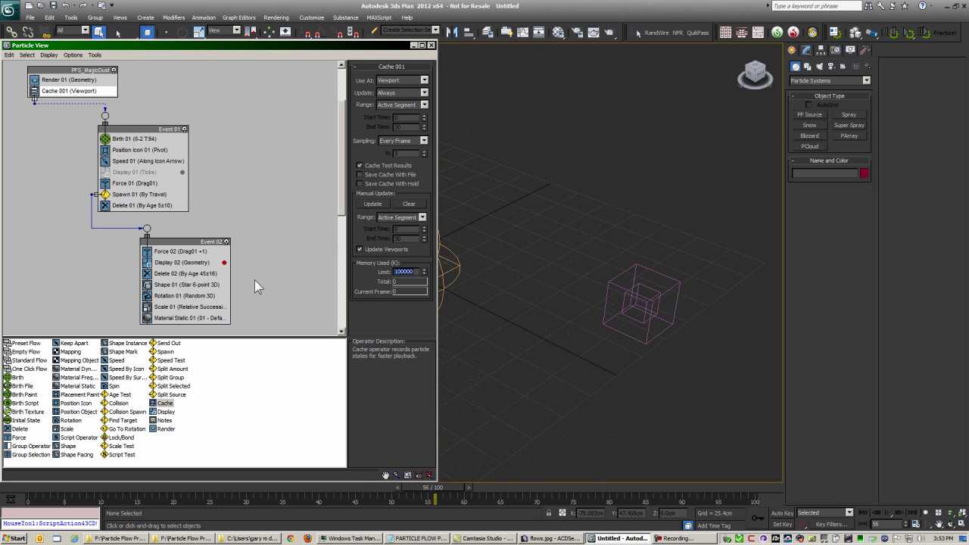
{"action": "type", "text": "9999"}
{"action": "left_click", "coordinate": [414, 46]}
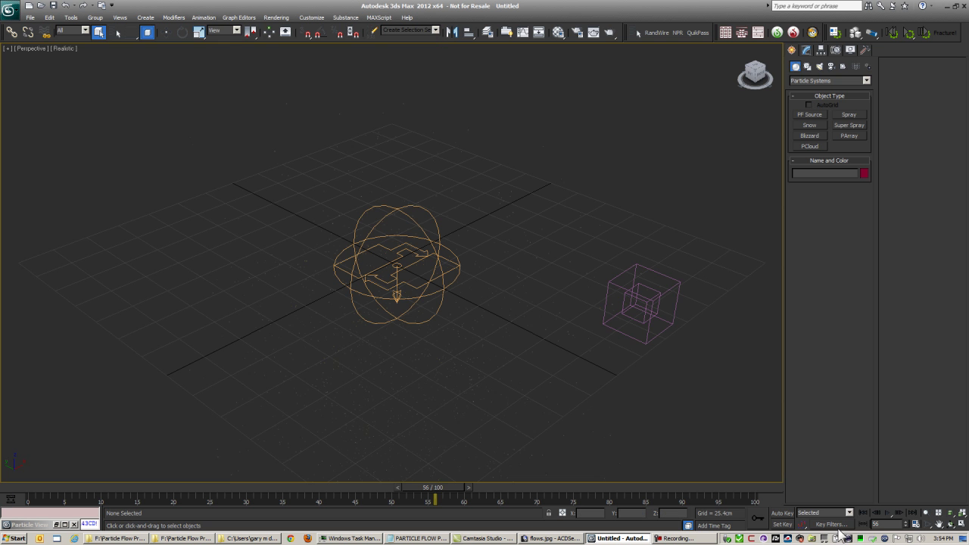
Replay the cached Magic Dust animation, then stop it and scrub back to frame 0.
{"action": "left_click", "coordinate": [866, 513]}
{"action": "left_click", "coordinate": [887, 513]}
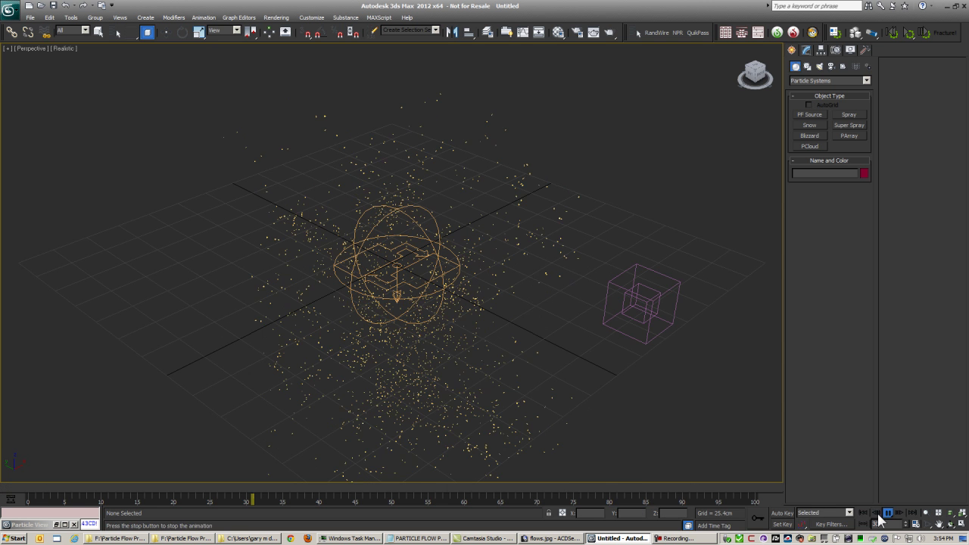
{"action": "left_click", "coordinate": [887, 512]}
{"action": "left_click_drag", "start_coordinate": [505, 487], "coordinate": [27, 509]}
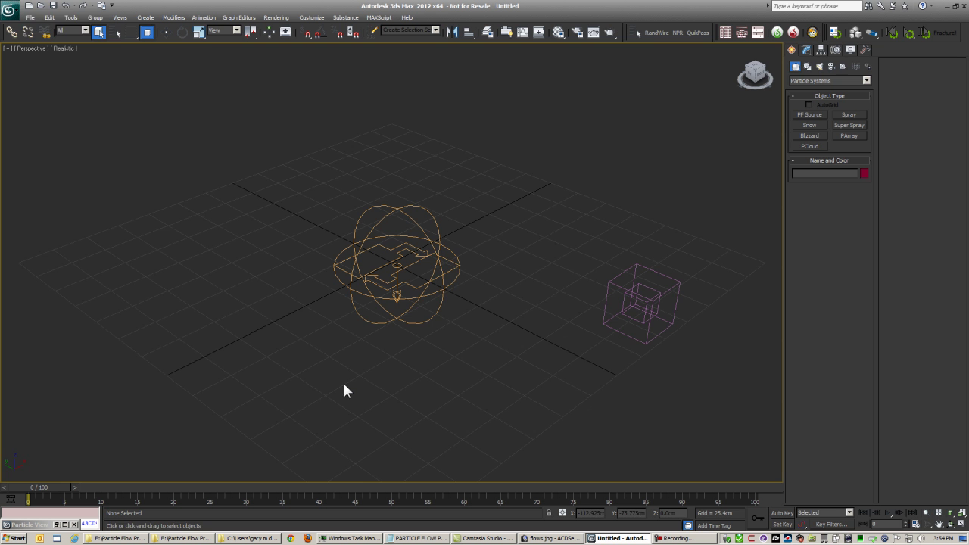
Reset 3ds Max to an empty scene without saving the Magic Dust scene.
{"action": "key", "text": "alt+f"}
{"action": "key", "text": "r"}
{"action": "left_click", "coordinate": [501, 298]}
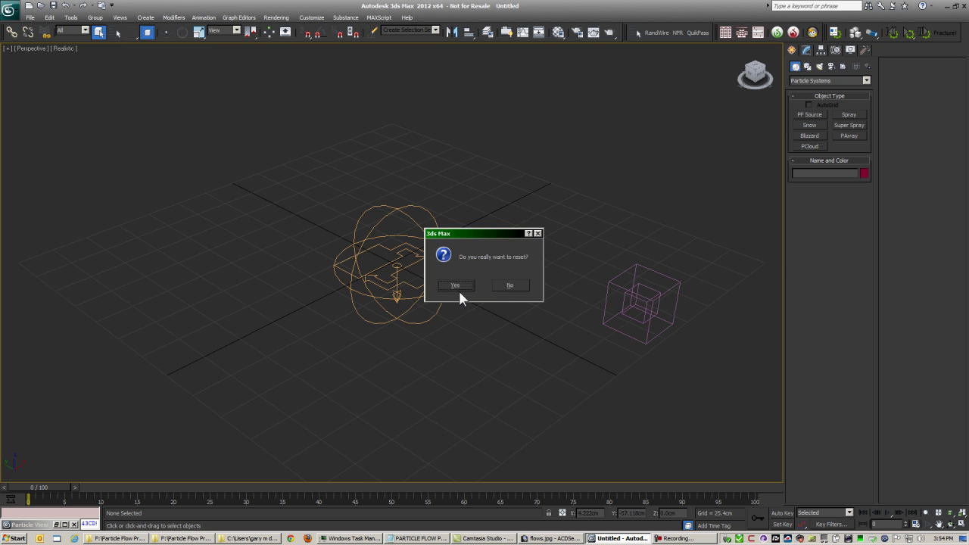
{"action": "left_click", "coordinate": [455, 286]}
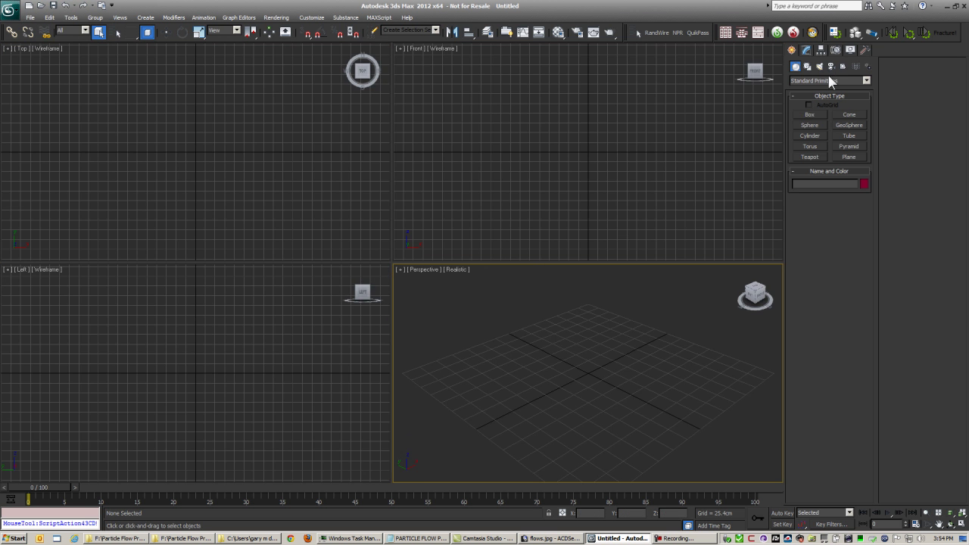
Create a PF Source particle system and open Particle View.
{"action": "left_click", "coordinate": [819, 81]}
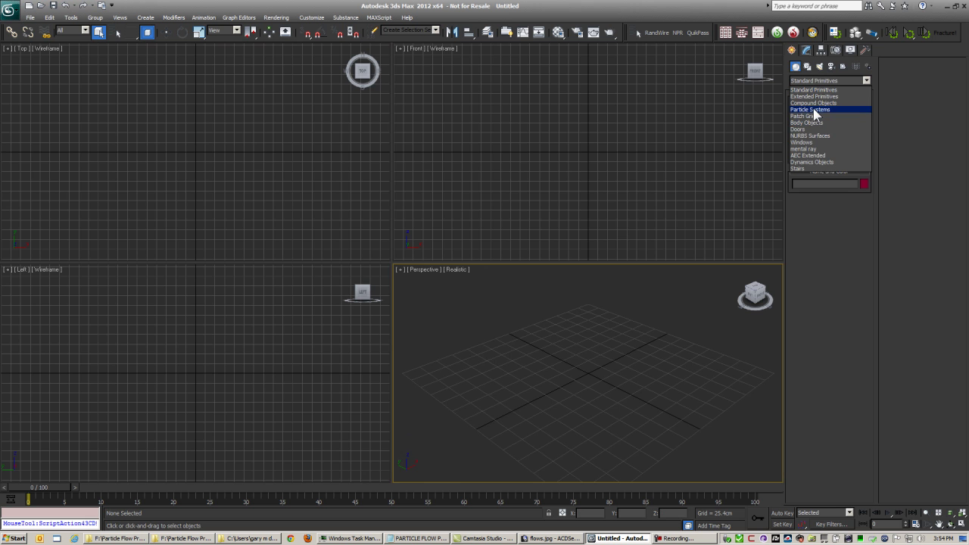
{"action": "left_click", "coordinate": [814, 112]}
{"action": "left_click", "coordinate": [814, 115]}
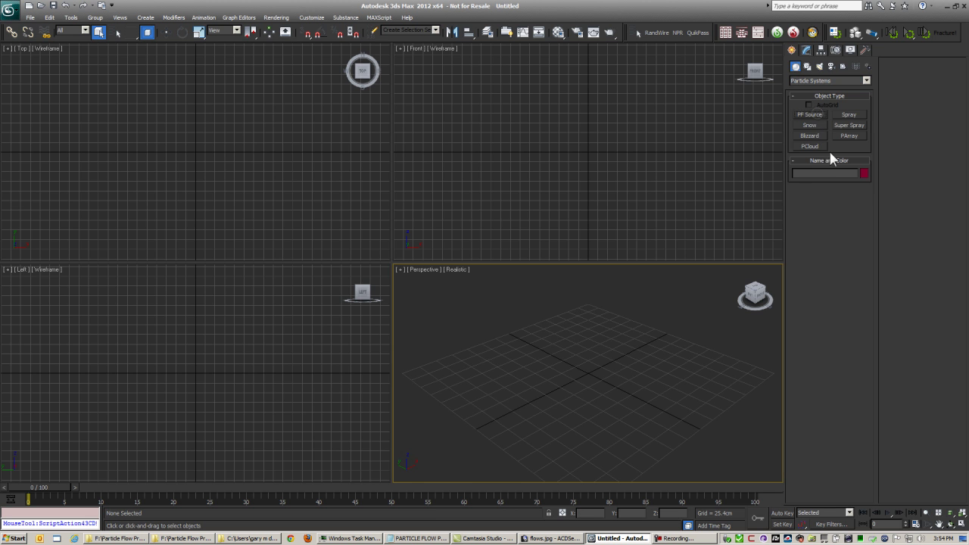
{"action": "left_click", "coordinate": [828, 213]}
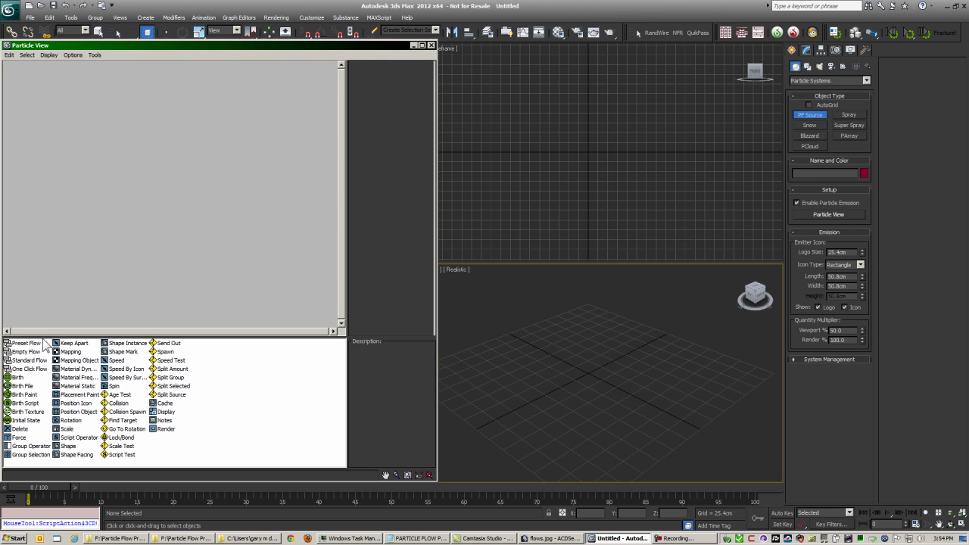
Add a Preset Flow to the diagram and load the earth_Leaves_many cars preset.
{"action": "left_click_drag", "start_coordinate": [26, 342], "coordinate": [140, 233]}
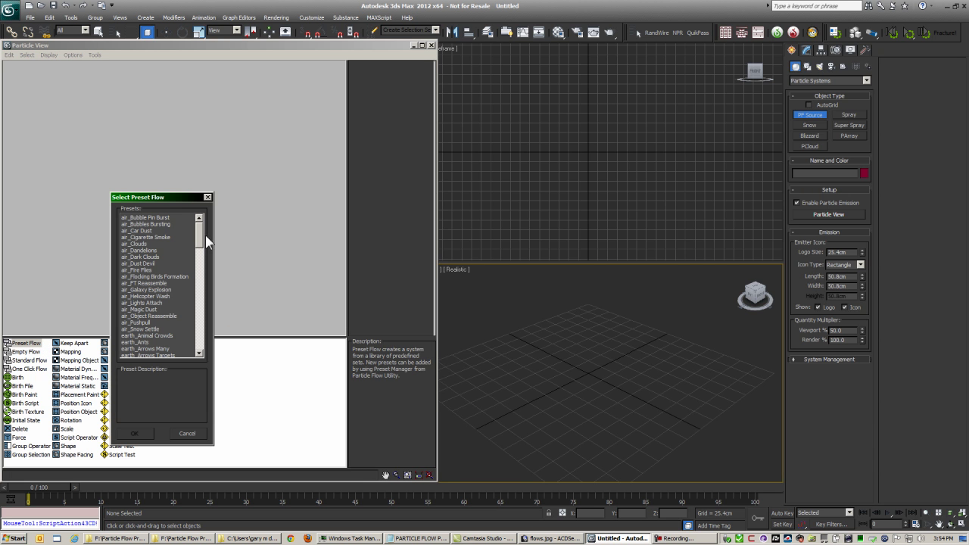
{"action": "left_click_drag", "start_coordinate": [202, 236], "coordinate": [209, 258]}
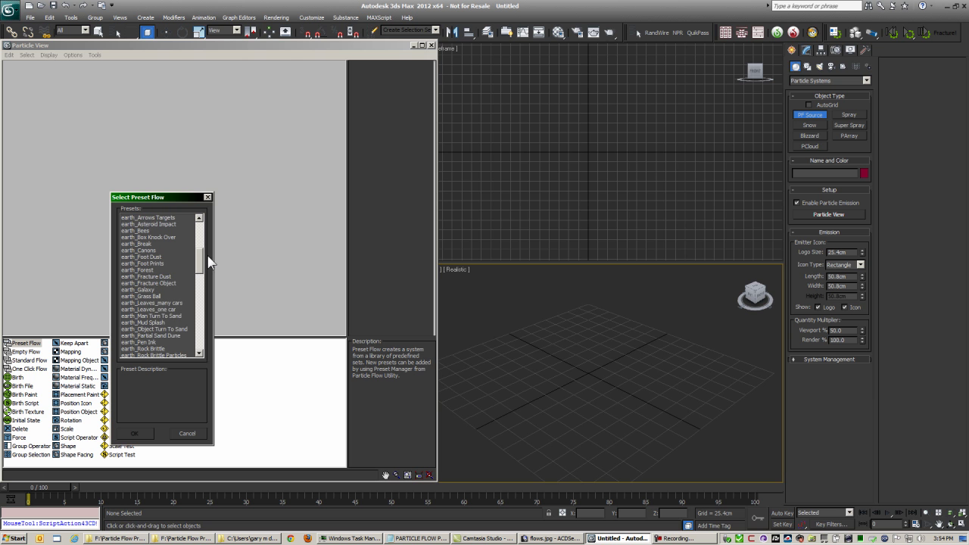
{"action": "left_click", "coordinate": [155, 310]}
{"action": "left_click", "coordinate": [174, 303]}
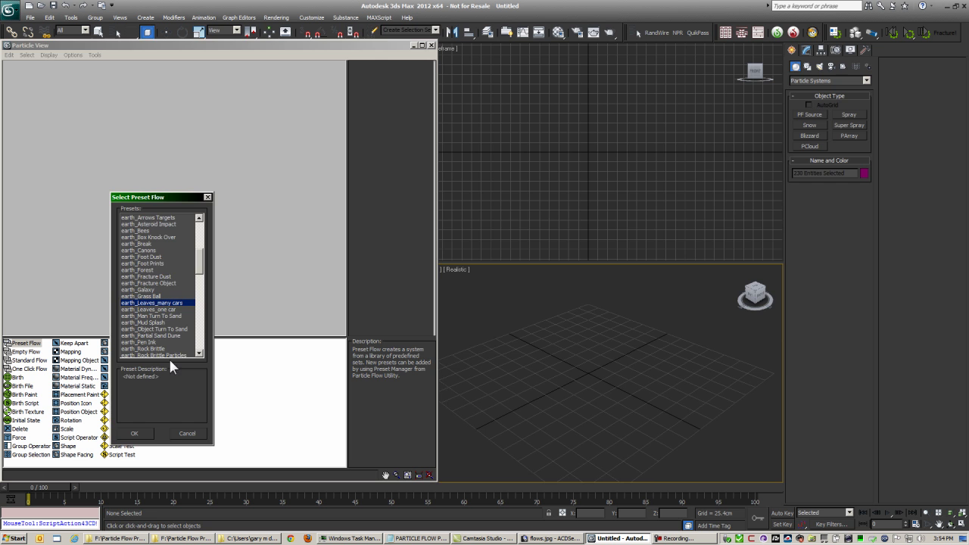
{"action": "left_click", "coordinate": [144, 432]}
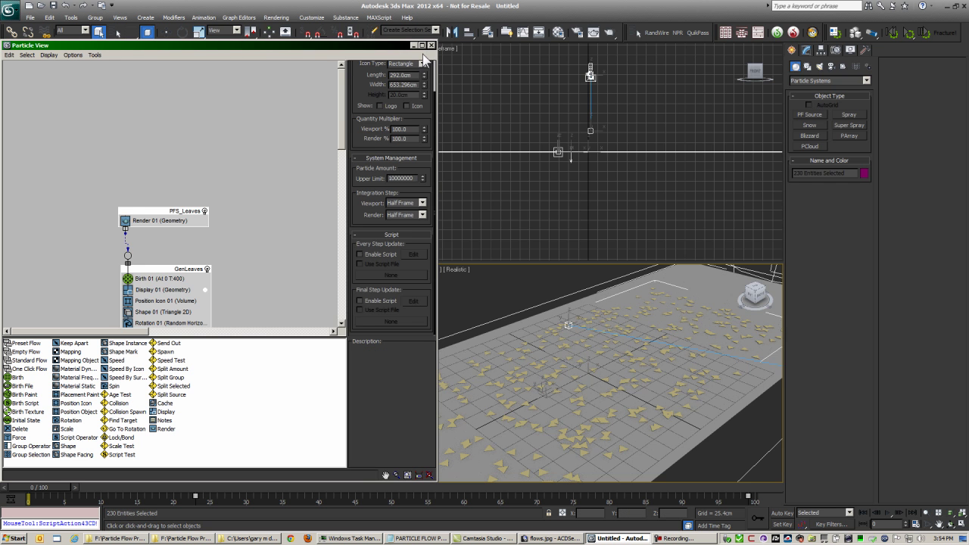
Maximize Particle View to scroll through the whole leaves flow, then restore and shrink it.
{"action": "scroll", "coordinate": [346, 152], "scroll_direction": "down", "scroll_amount": 3}
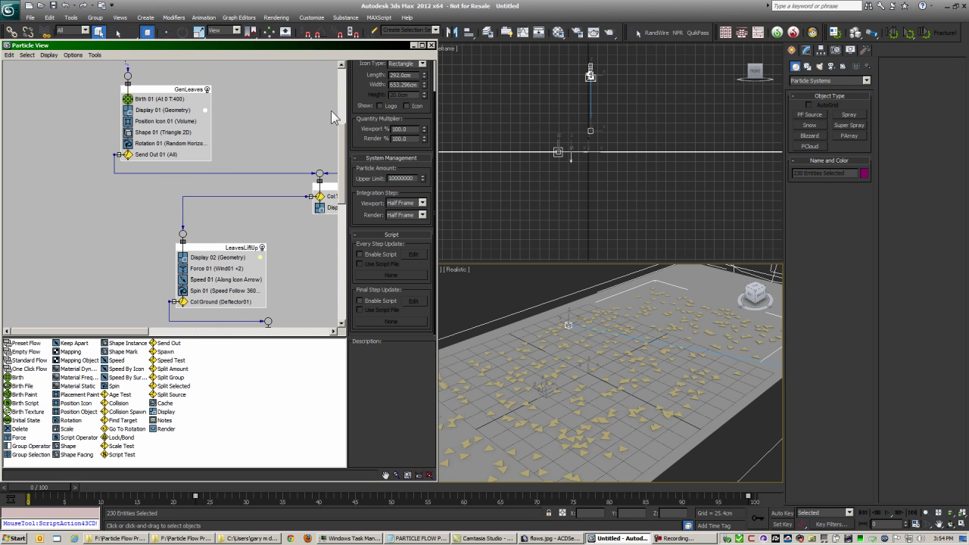
{"action": "left_click", "coordinate": [423, 45]}
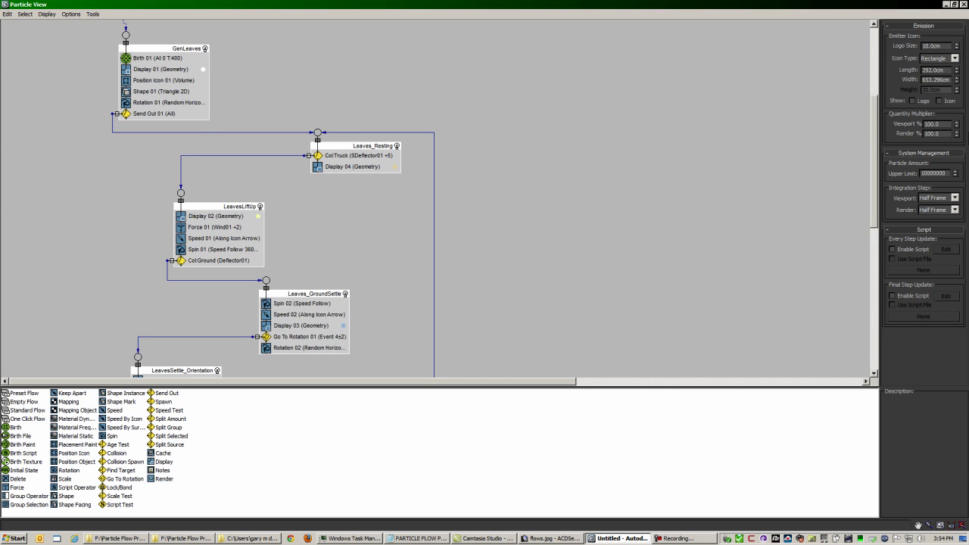
{"action": "left_click_drag", "start_coordinate": [879, 128], "coordinate": [872, 151]}
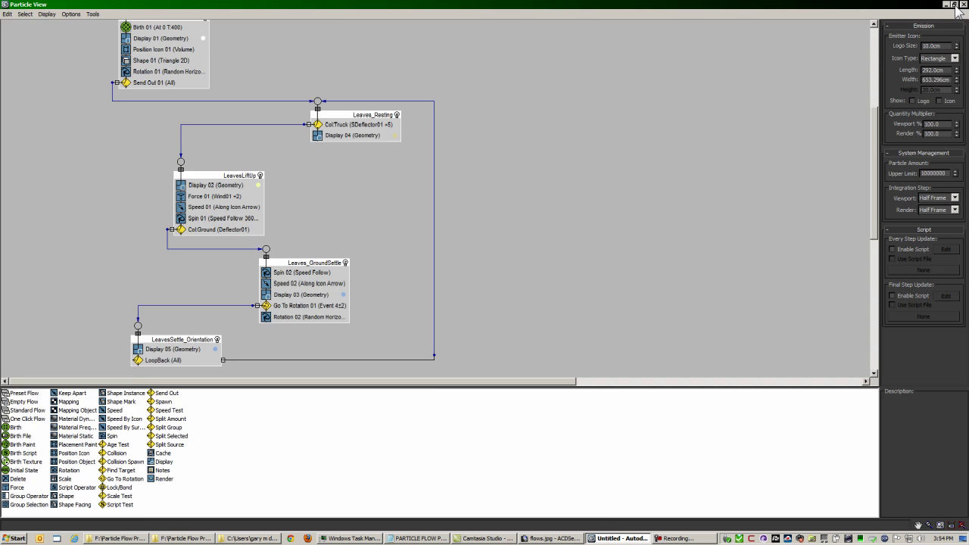
{"action": "left_click", "coordinate": [955, 5]}
{"action": "left_click_drag", "start_coordinate": [112, 333], "coordinate": [180, 346]}
Deselect the particles, maximize the Perspective viewport and zoom out to show the jeeps.
{"action": "left_click", "coordinate": [413, 45]}
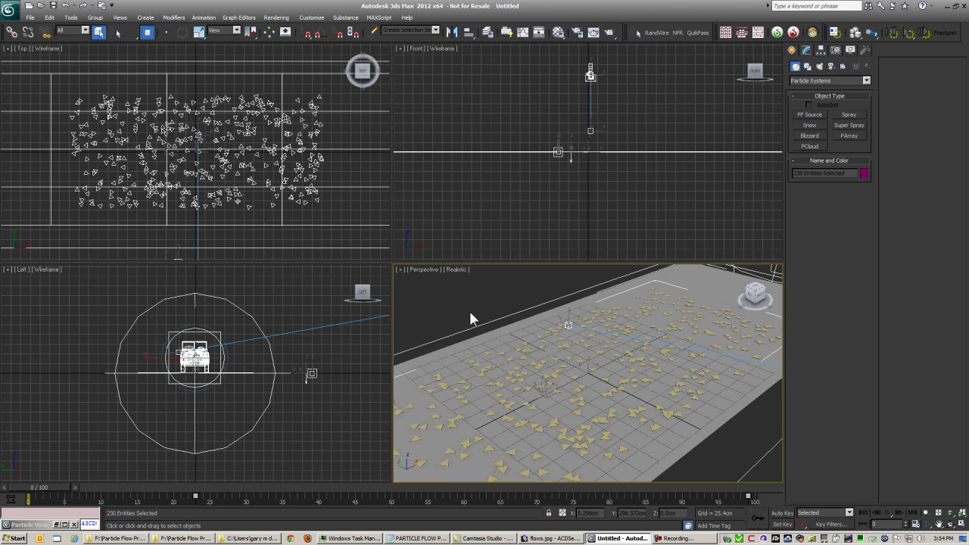
{"action": "left_click", "coordinate": [463, 307]}
{"action": "key", "text": "alt+w"}
{"action": "key", "text": "alt+z"}
{"action": "left_click_drag", "start_coordinate": [198, 402], "coordinate": [196, 455]}
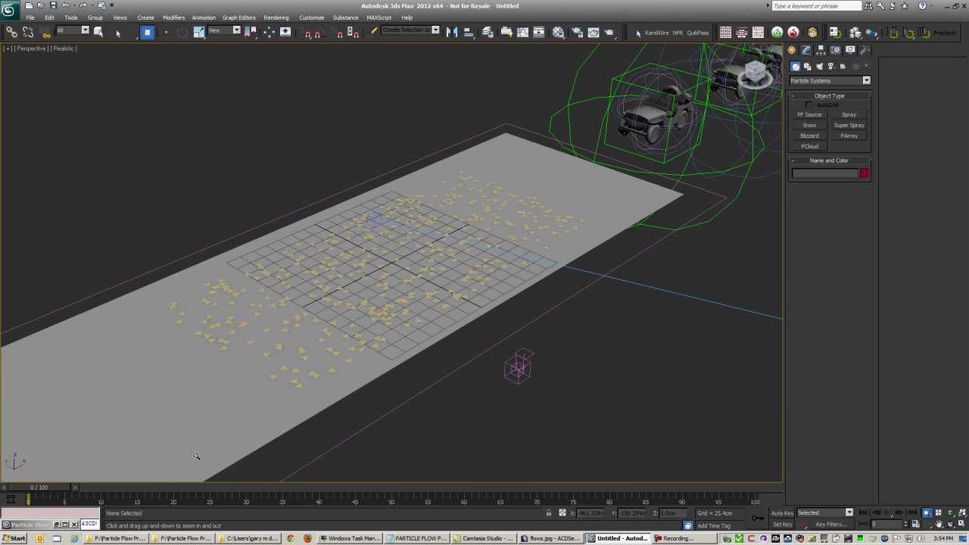
Play the leaves animation, orbit around the road, rewind to frame 0 and restore Explorer.
{"action": "left_click", "coordinate": [887, 513]}
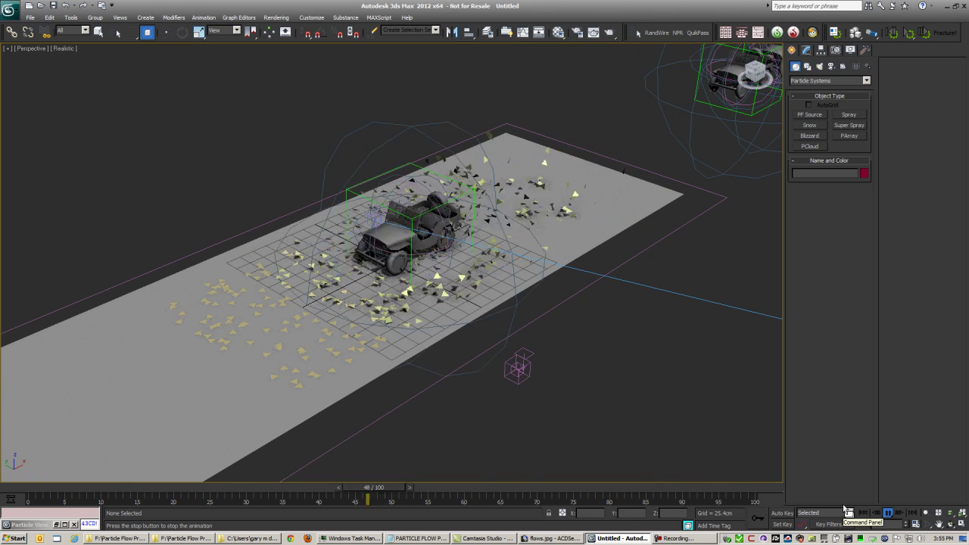
{"action": "scroll", "coordinate": [354, 301], "scroll_direction": "up", "scroll_amount": 6}
{"action": "middle_click_drag", "start_coordinate": [354, 325], "coordinate": [355, 227], "text": "alt"}
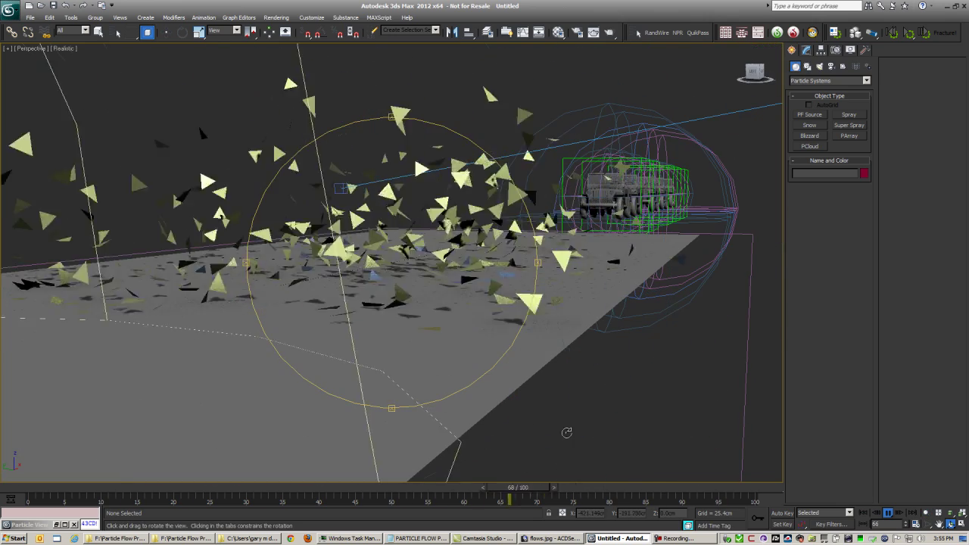
{"action": "key", "text": "Home"}
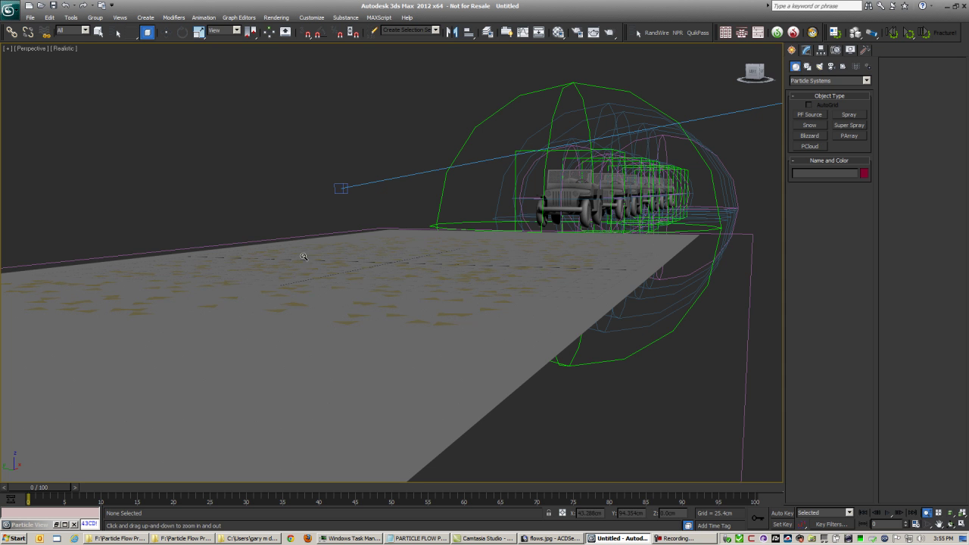
{"action": "left_click", "coordinate": [241, 538]}
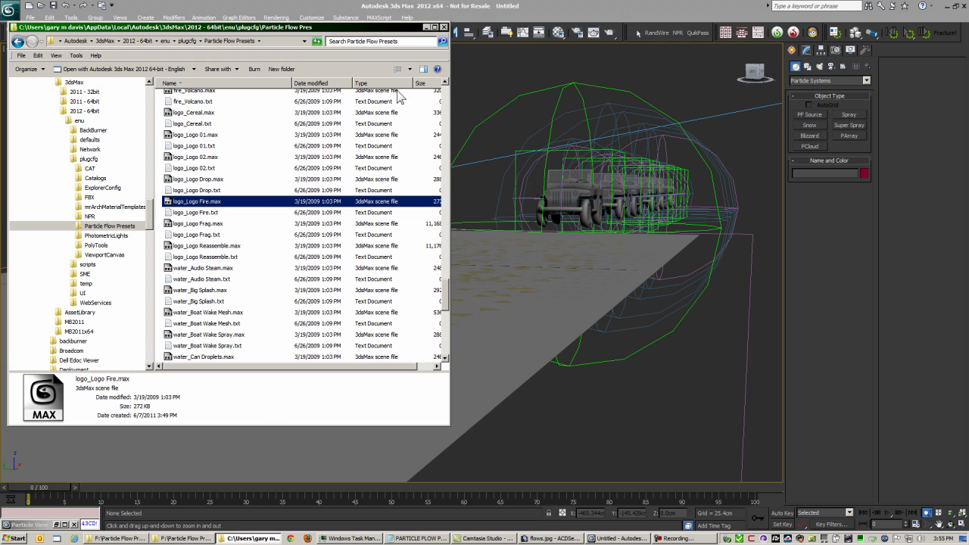
Open fire_Torch.max from the presets folder, discarding the leaves scene and accepting gamma settings.
{"action": "scroll", "coordinate": [447, 112], "scroll_direction": "up", "scroll_amount": 5}
{"action": "scroll", "coordinate": [449, 172], "scroll_direction": "down", "scroll_amount": 2}
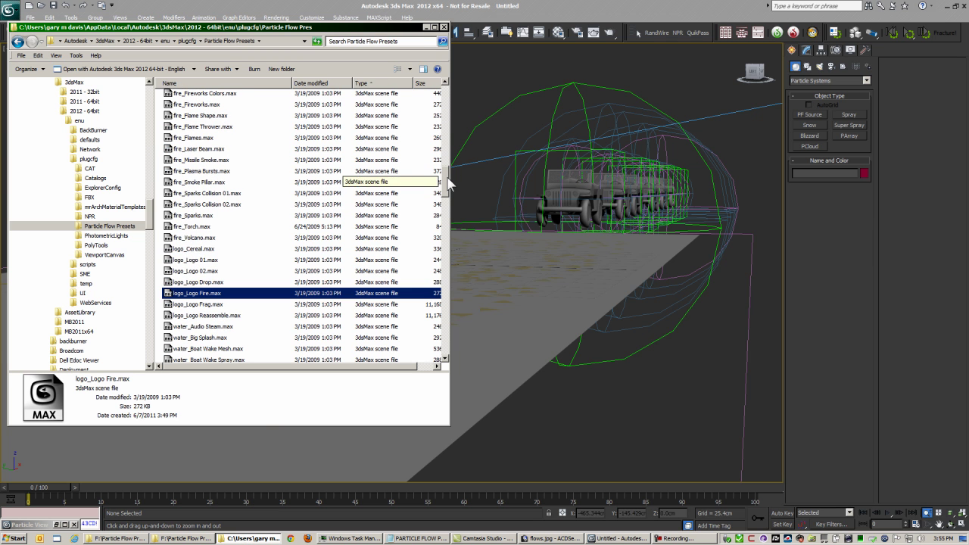
{"action": "left_click", "coordinate": [226, 227]}
{"action": "left_click_drag", "start_coordinate": [592, 211], "coordinate": [597, 214]}
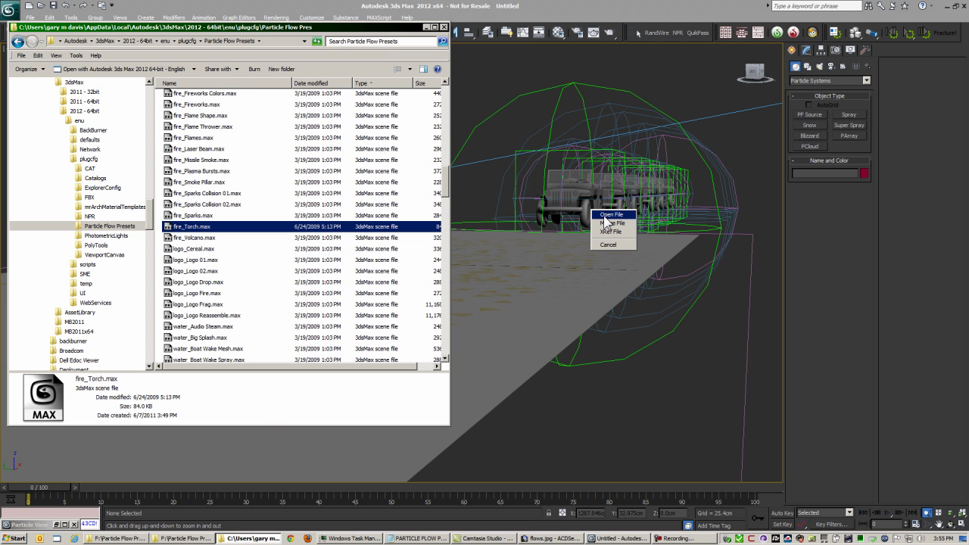
{"action": "left_click", "coordinate": [609, 220]}
{"action": "left_click", "coordinate": [493, 300]}
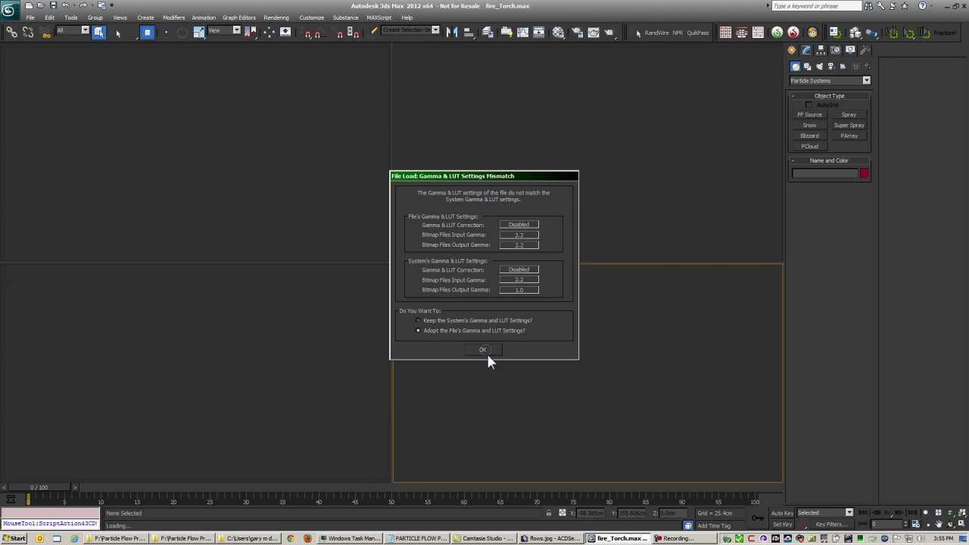
{"action": "left_click", "coordinate": [482, 350]}
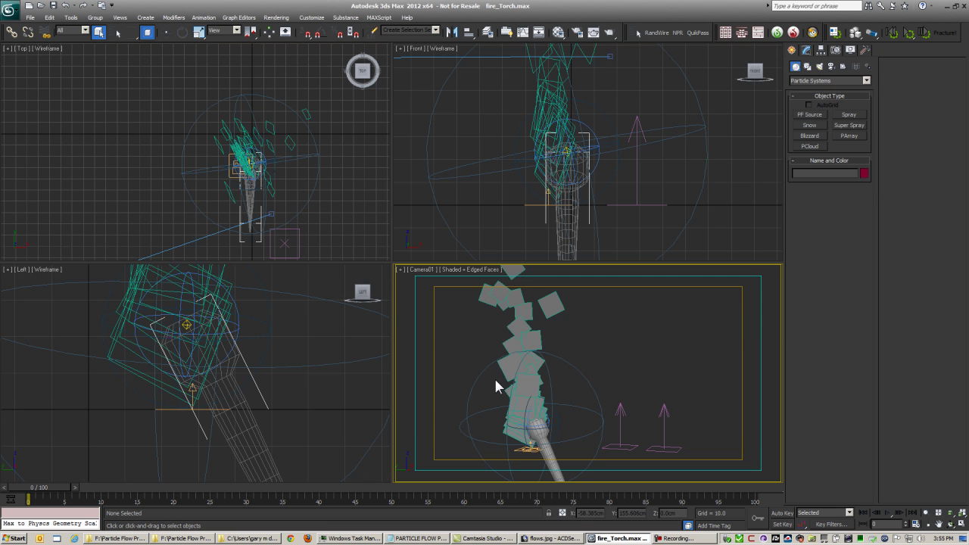
Maximize the Camera view, play the torch animation, then drag in fire_Flame Thrower.max.
{"action": "key", "text": "alt+w"}
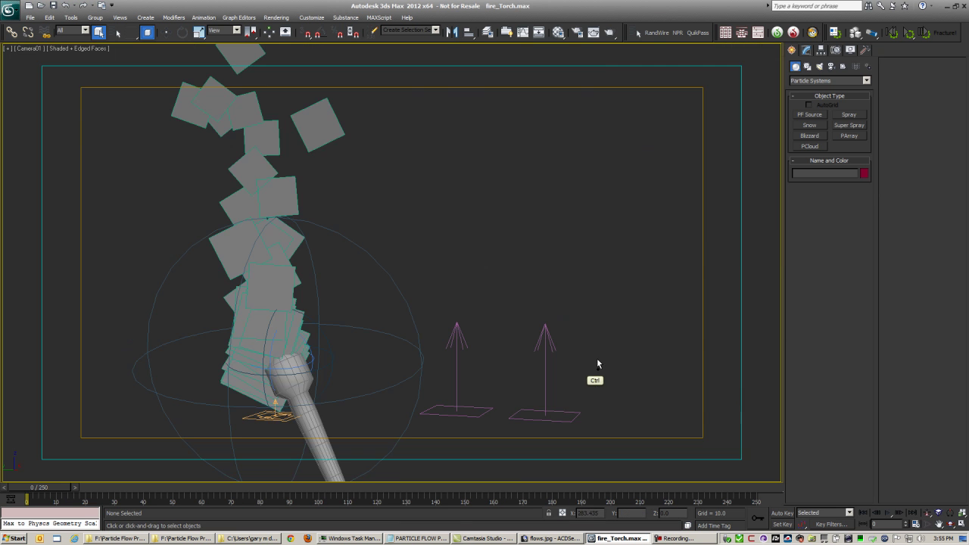
{"action": "left_click", "coordinate": [888, 513]}
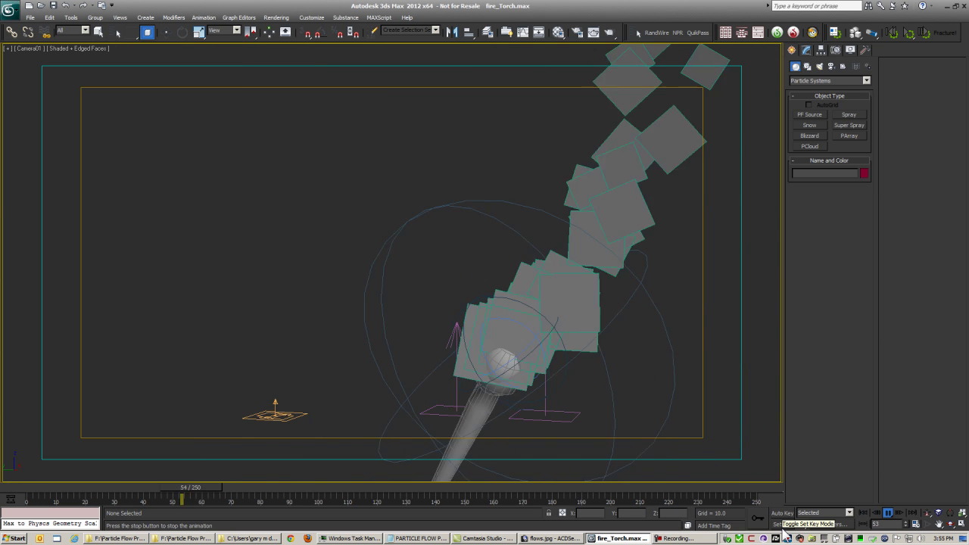
{"action": "key", "text": "alt+Tab"}
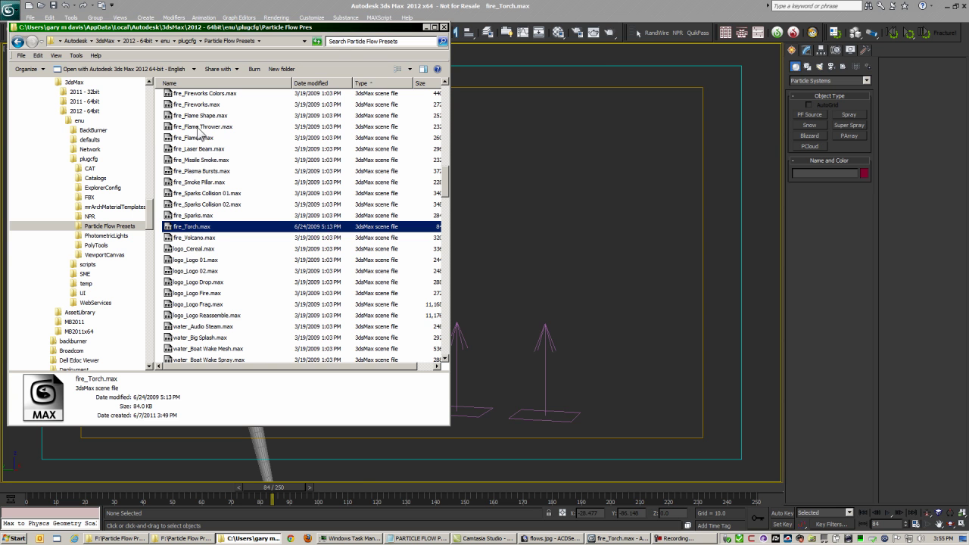
{"action": "left_click_drag", "start_coordinate": [201, 133], "coordinate": [623, 154]}
Open fire_Flame Thrower.max, accept the gamma settings, and play its animation to frame 75.
{"action": "left_click", "coordinate": [642, 158]}
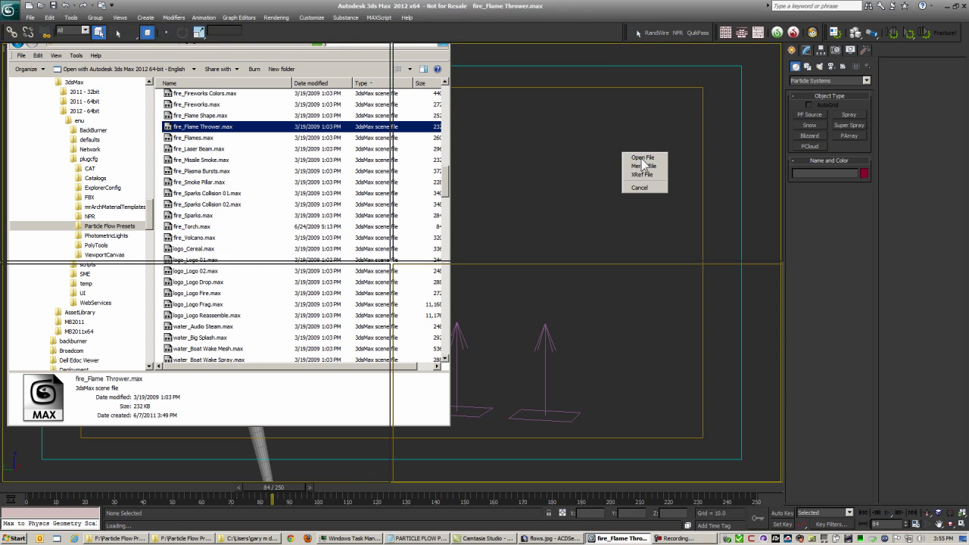
{"action": "left_click", "coordinate": [481, 350]}
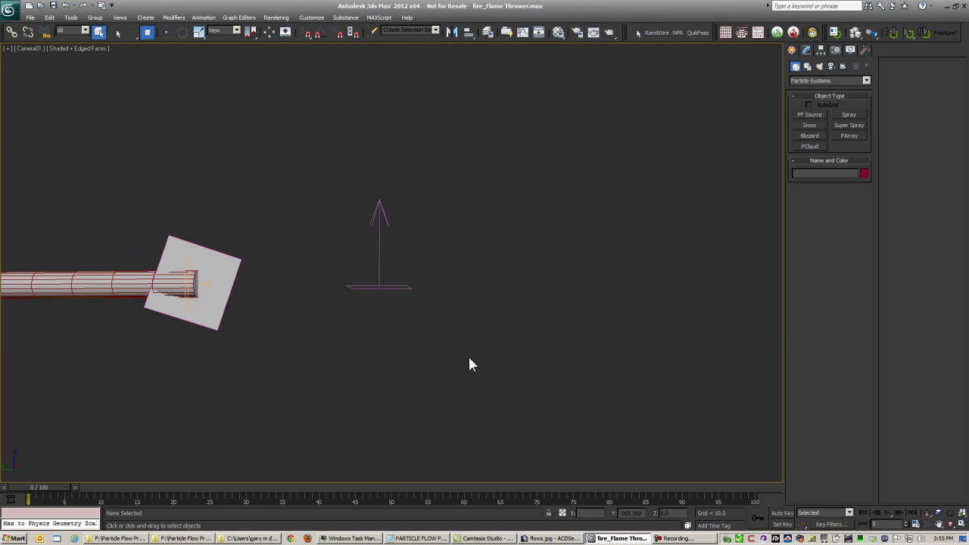
{"action": "left_click", "coordinate": [889, 513]}
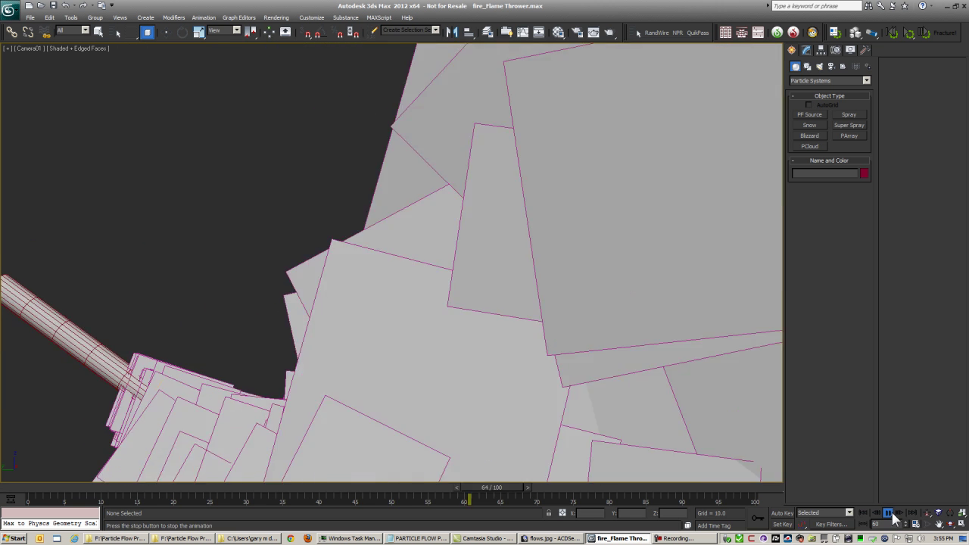
{"action": "left_click", "coordinate": [888, 514]}
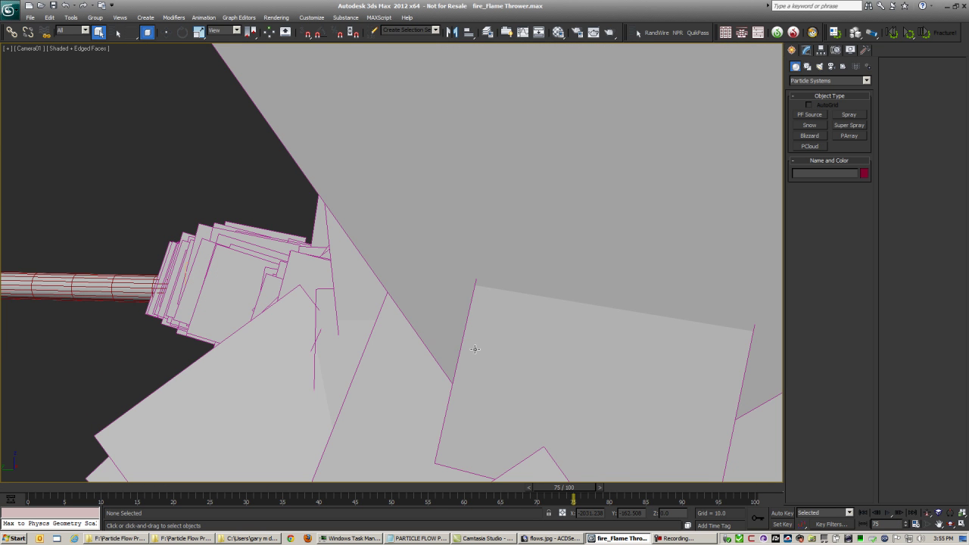